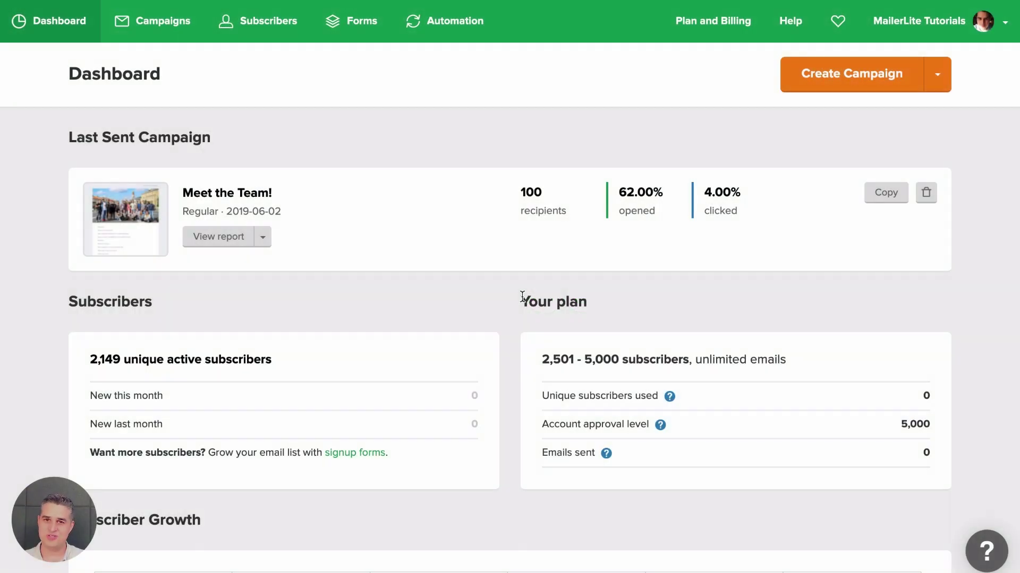
Open Forms to show the Popups list with the active Weekly Newsletter popup
left_click(353, 24)
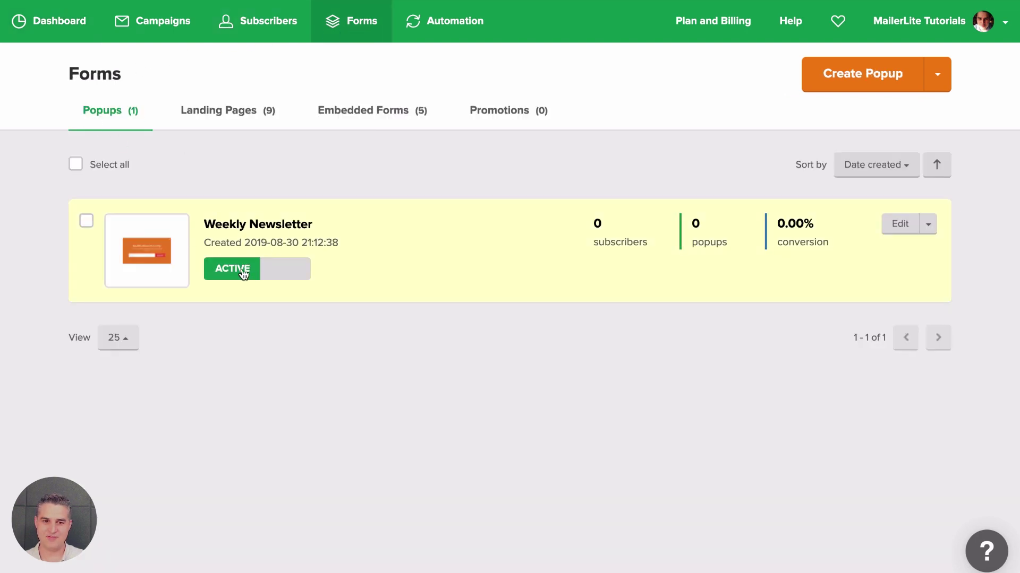
Open the Weekly Newsletter popup's settings and check it subscribes to the Weekly Newsletter group
left_click(260, 229)
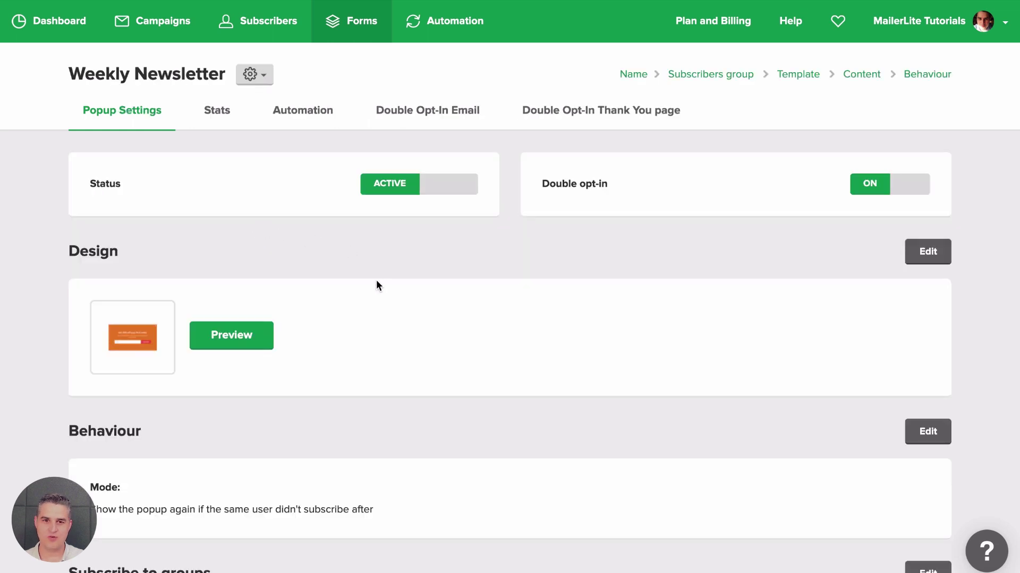
scroll(377, 281, "down", 6)
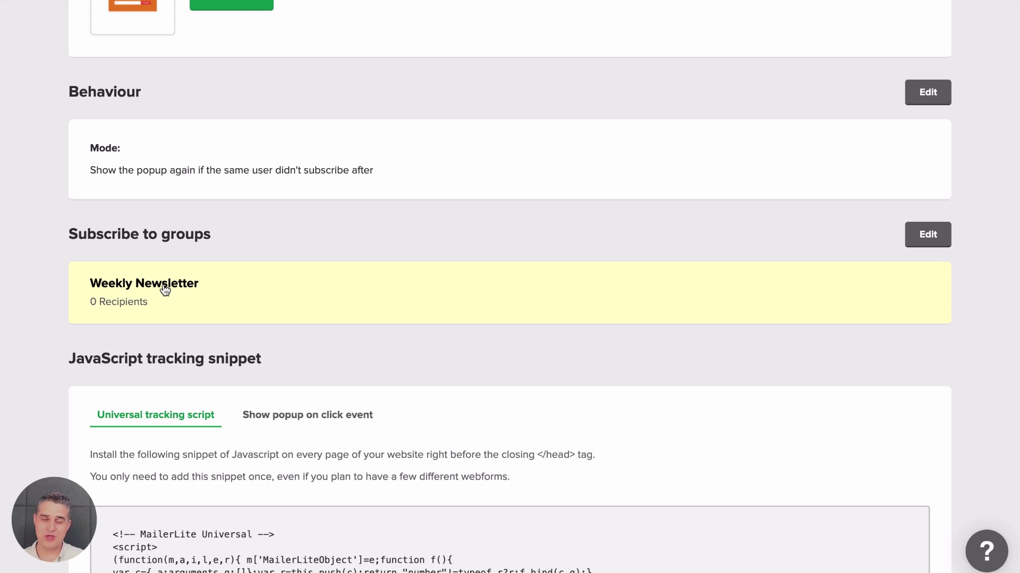
scroll(304, 244, "up", 7)
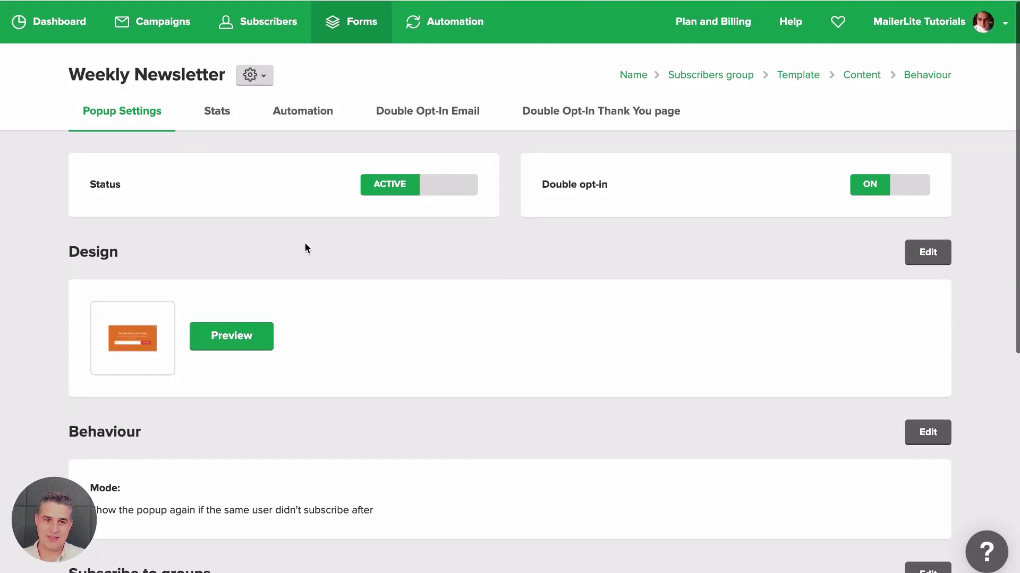
Show the Subscribers Groups tab listing Blacklist, Monthly Newsletter and Weekly Newsletter
left_click(265, 28)
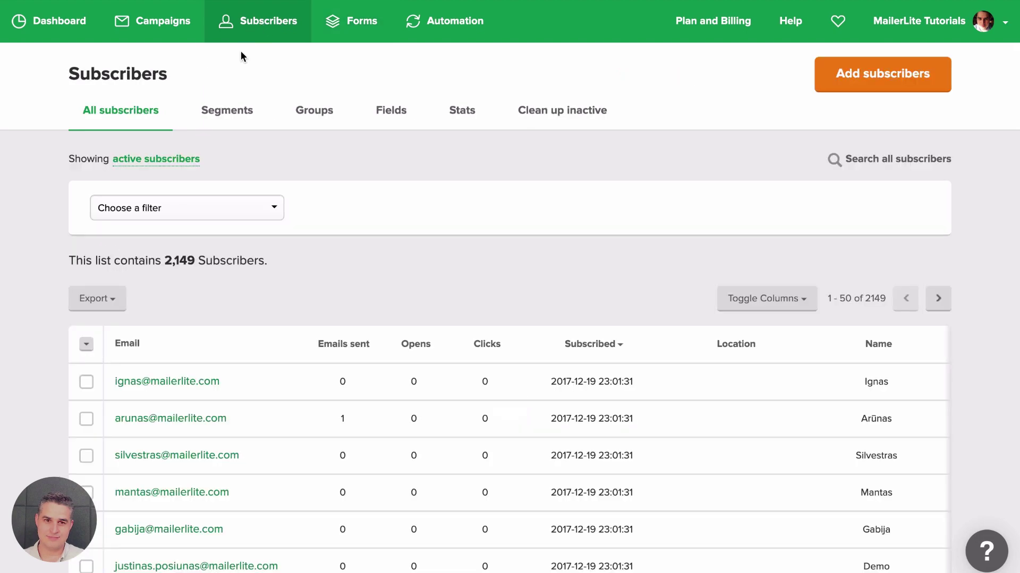
left_click(312, 117)
scroll(320, 194, "down", 20)
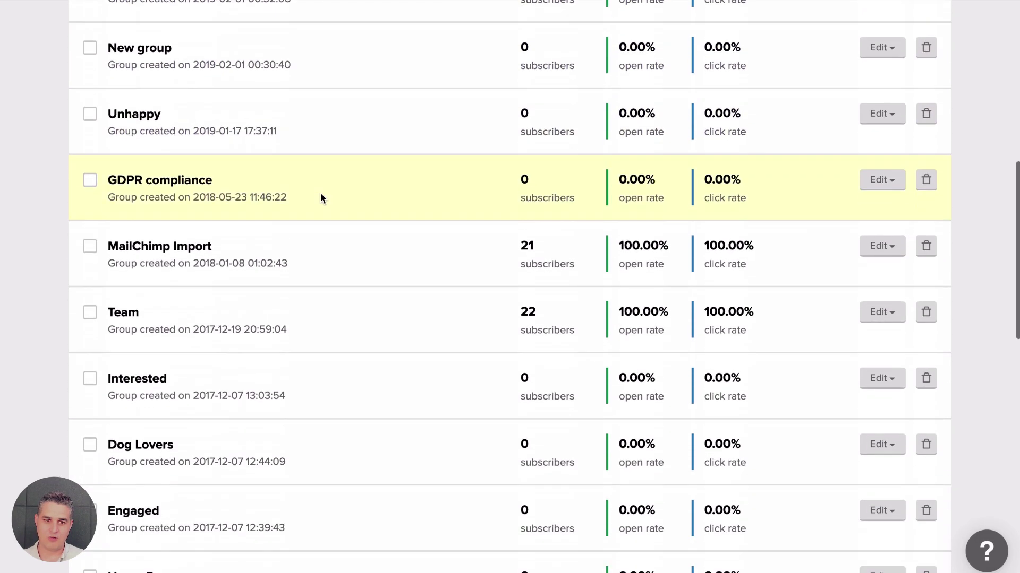
scroll(320, 195, "up", 20)
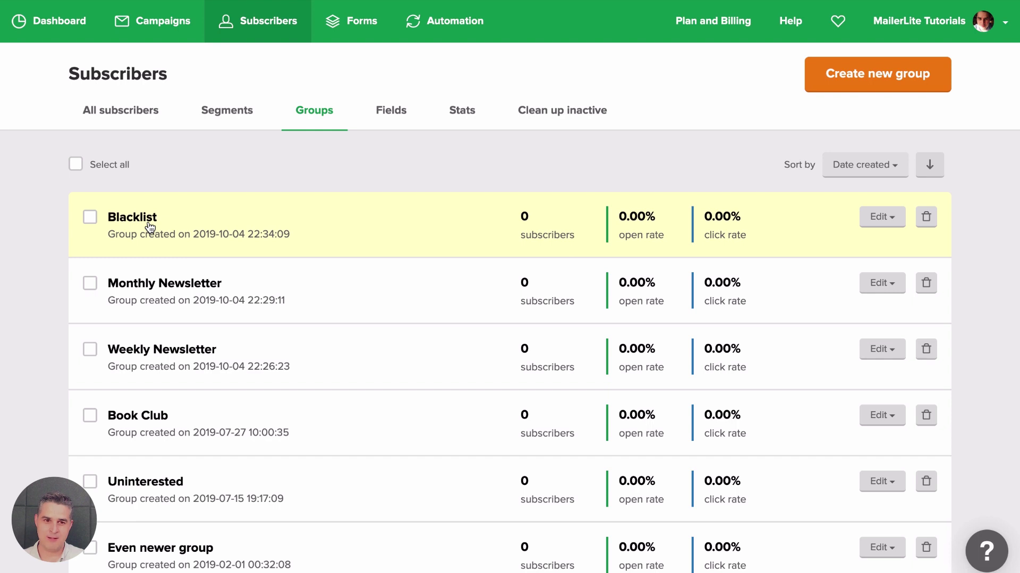
Open the Recipients step of the Retargeted Campaign draft from Campaigns Drafts
left_click(152, 32)
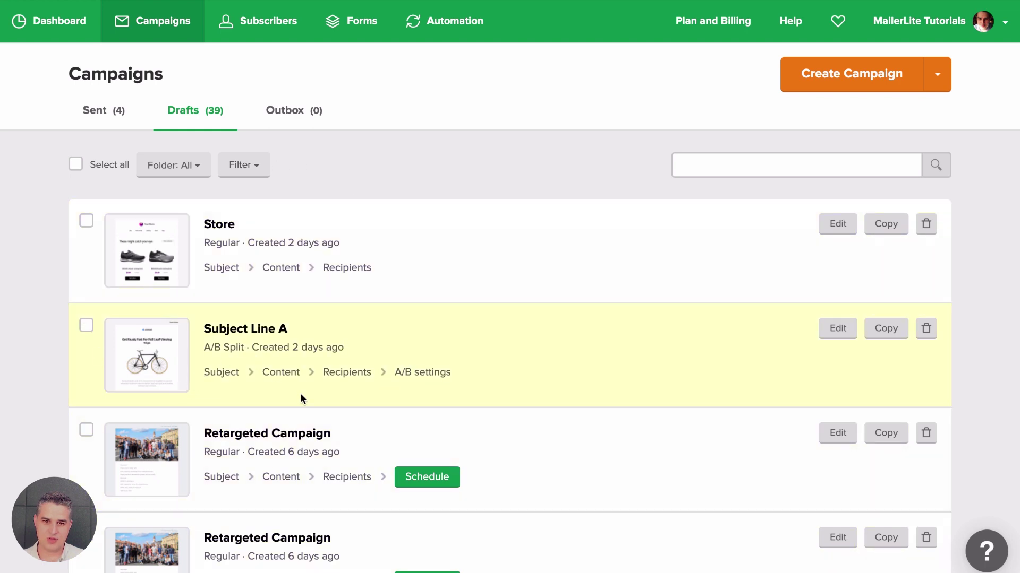
scroll(295, 421, "down", 2)
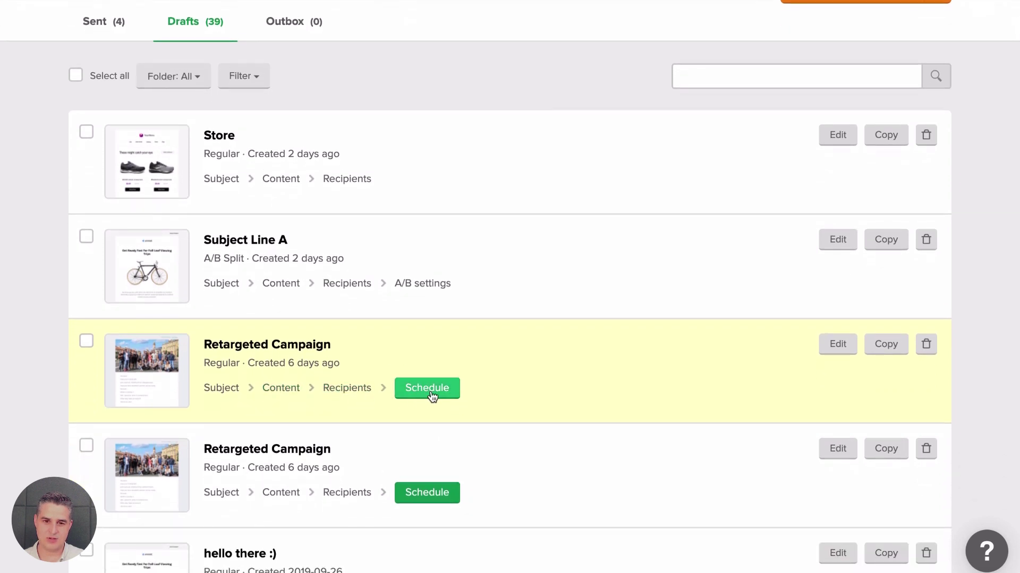
left_click(346, 391)
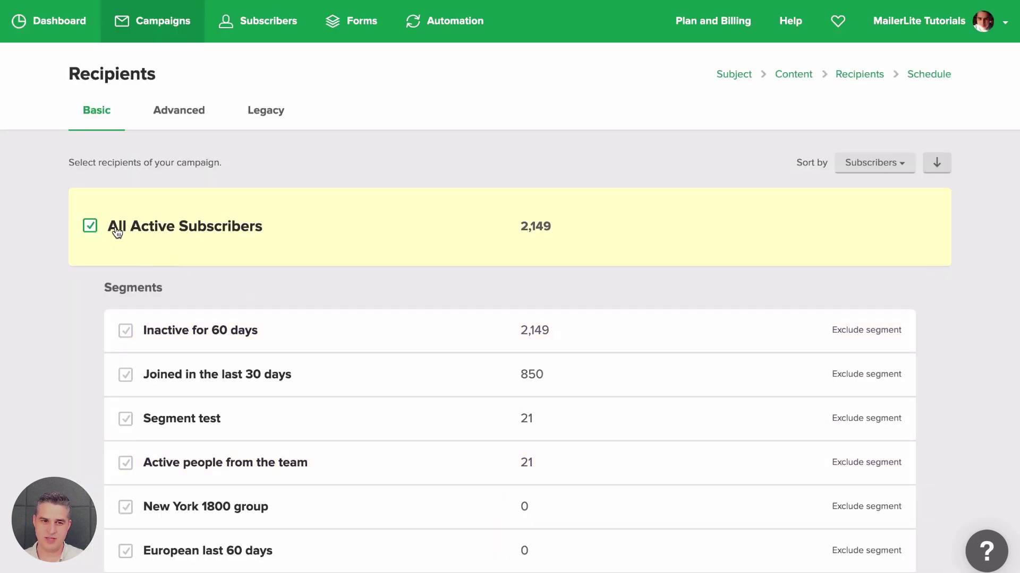
Replace All Active Subscribers with the Weekly Newsletter group as the campaign's recipients
left_click(89, 227)
scroll(154, 511, "down", 10)
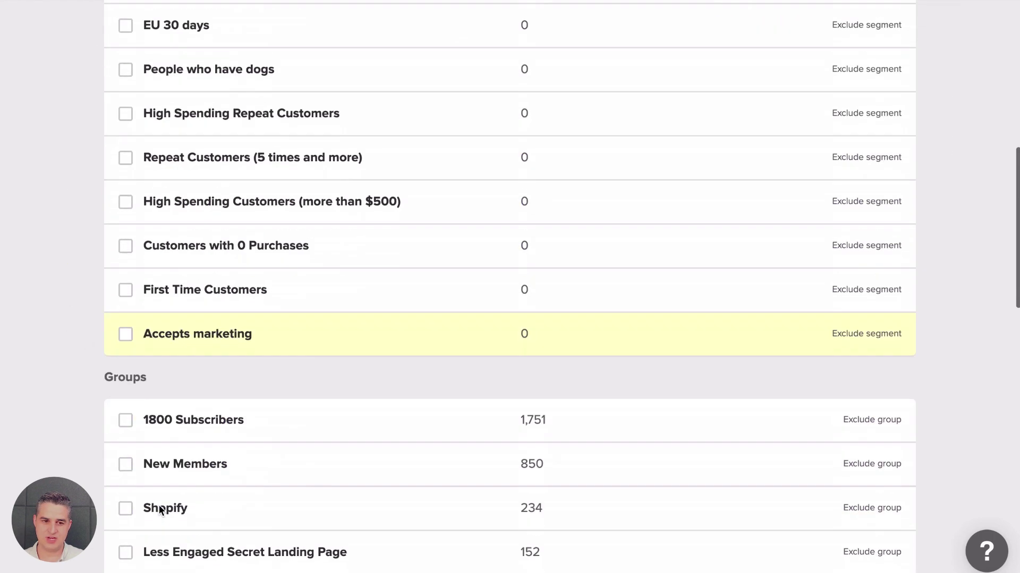
scroll(158, 505, "down", 3)
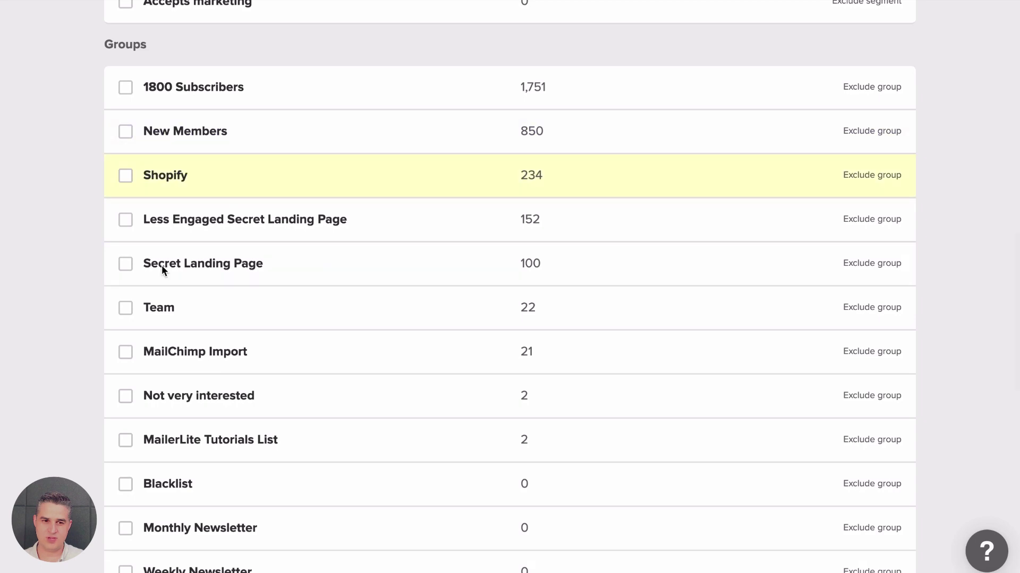
scroll(264, 385, "down", 3)
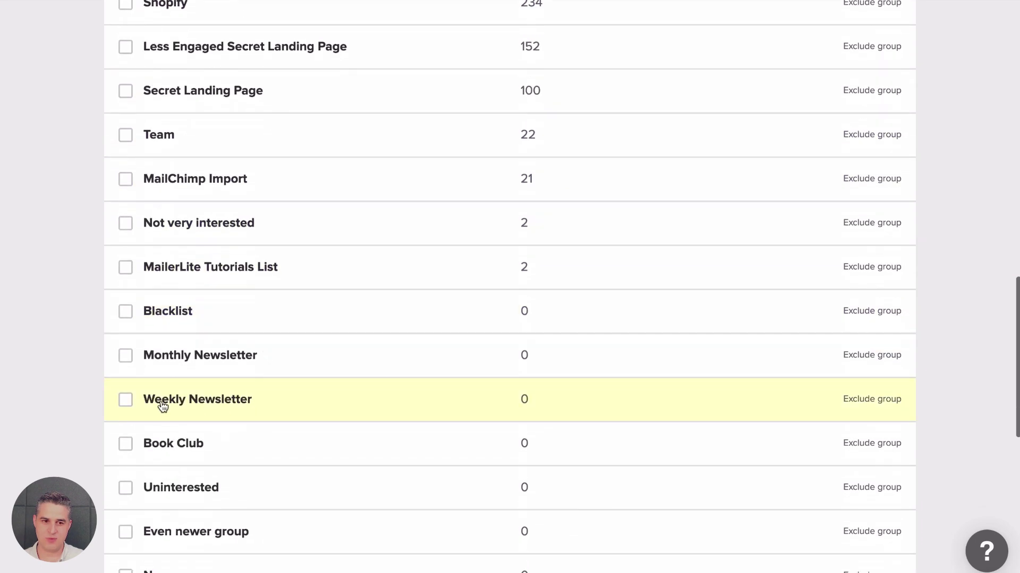
left_click(126, 401)
Exclude the Book Club, Uninterested and Blacklist groups from the campaign
scroll(87, 399, "down", 10)
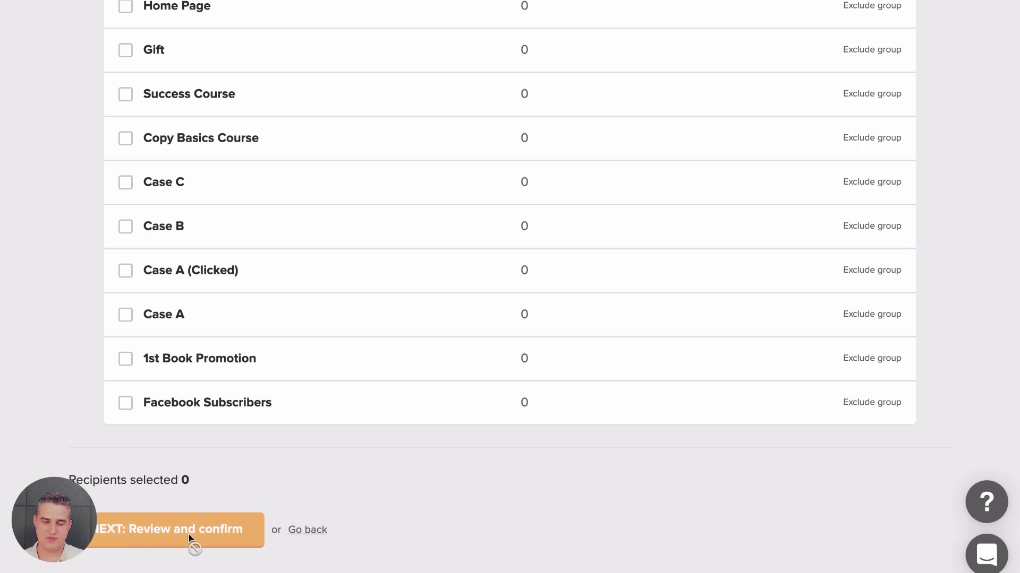
scroll(75, 294, "up", 2)
scroll(76, 319, "up", 12)
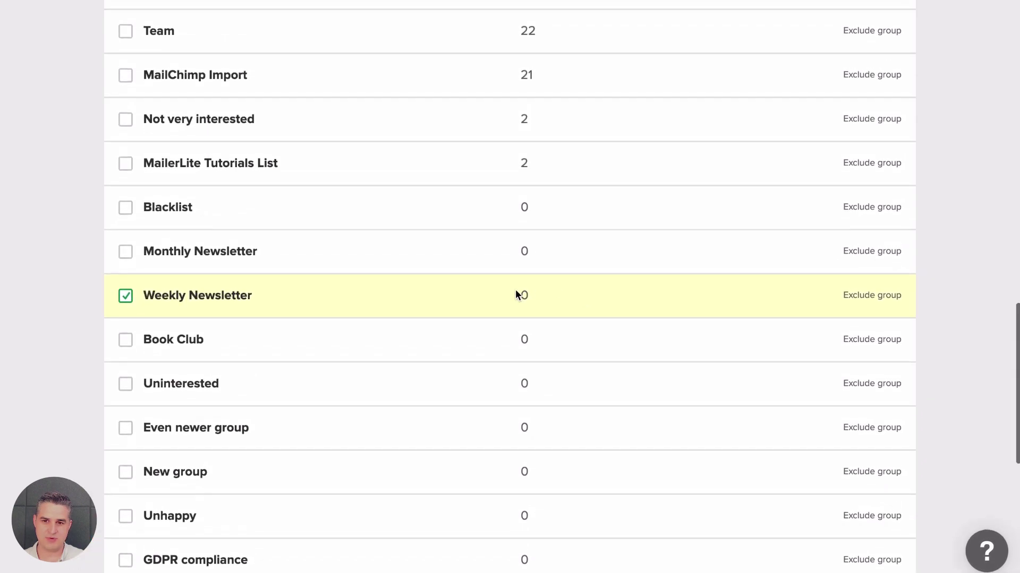
scroll(413, 389, "down", 8)
scroll(413, 388, "down", 5)
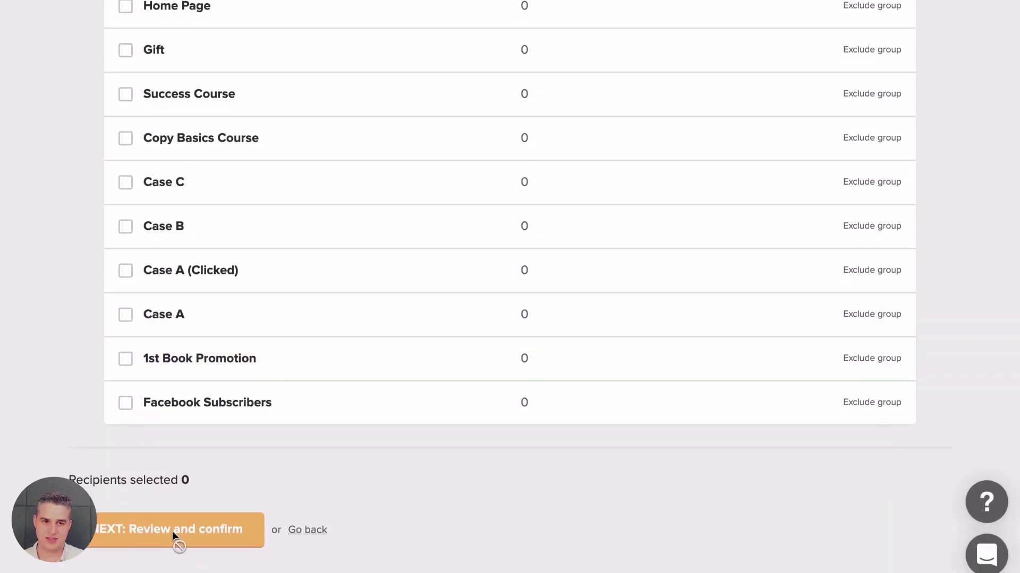
scroll(72, 173, "up", 20)
scroll(80, 197, "down", 14)
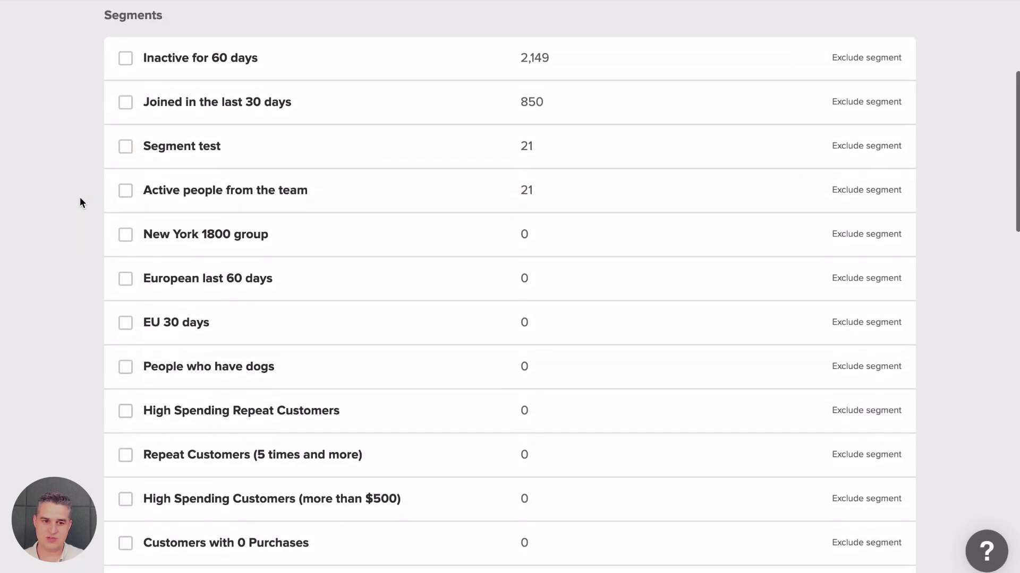
scroll(80, 196, "up", 14)
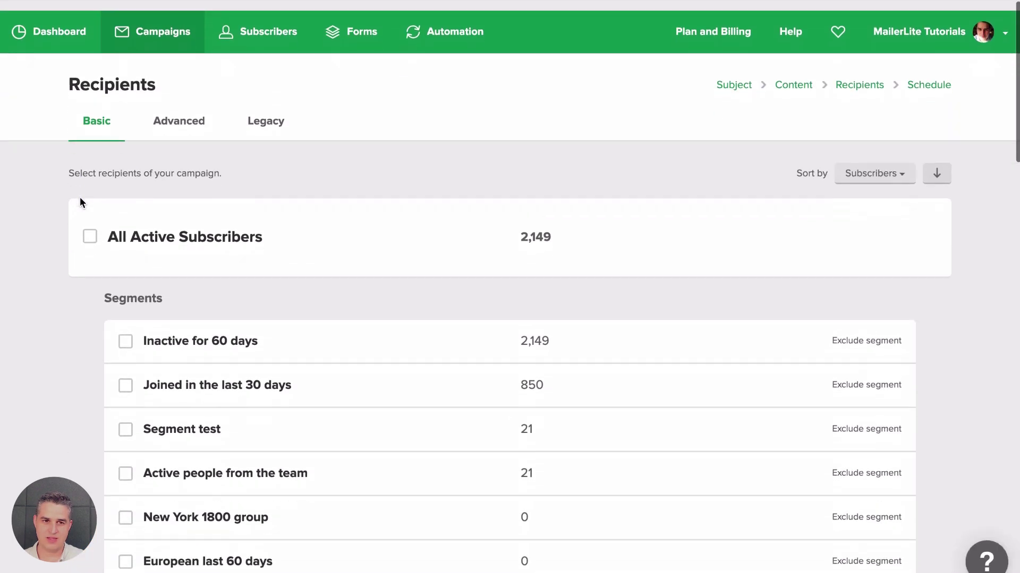
scroll(80, 201, "down", 16)
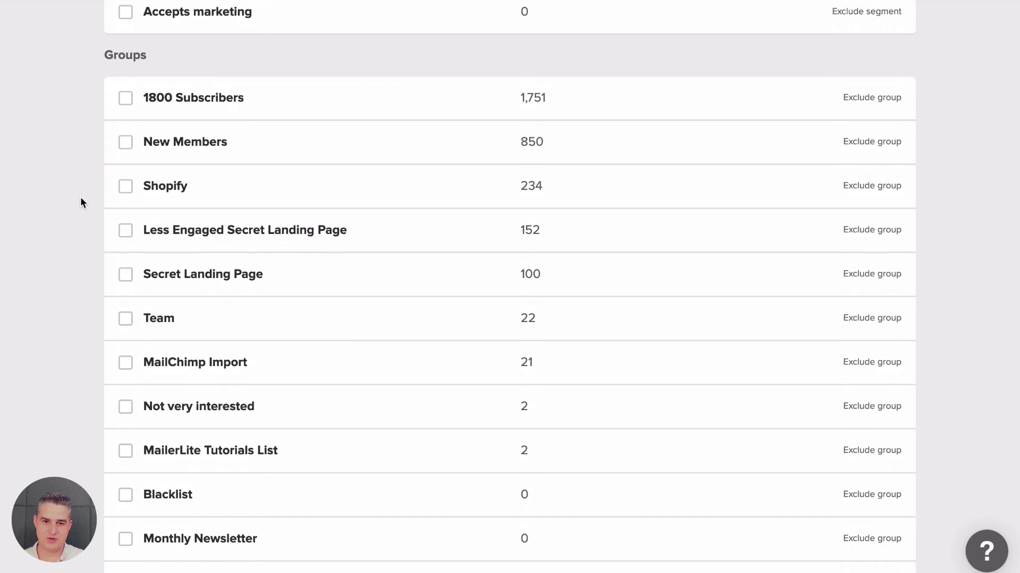
scroll(81, 180, "down", 2)
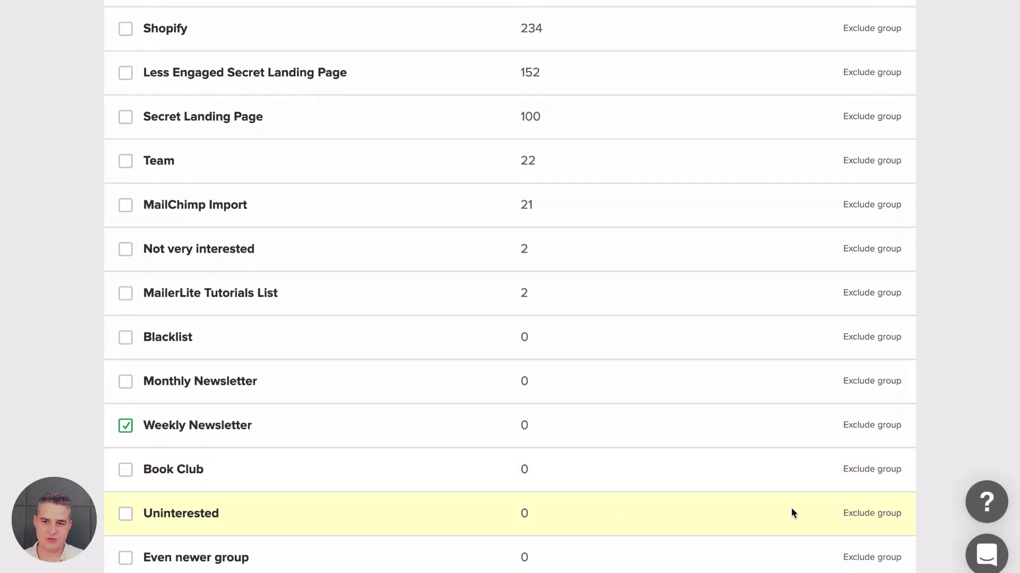
left_click(854, 471)
left_click(861, 515)
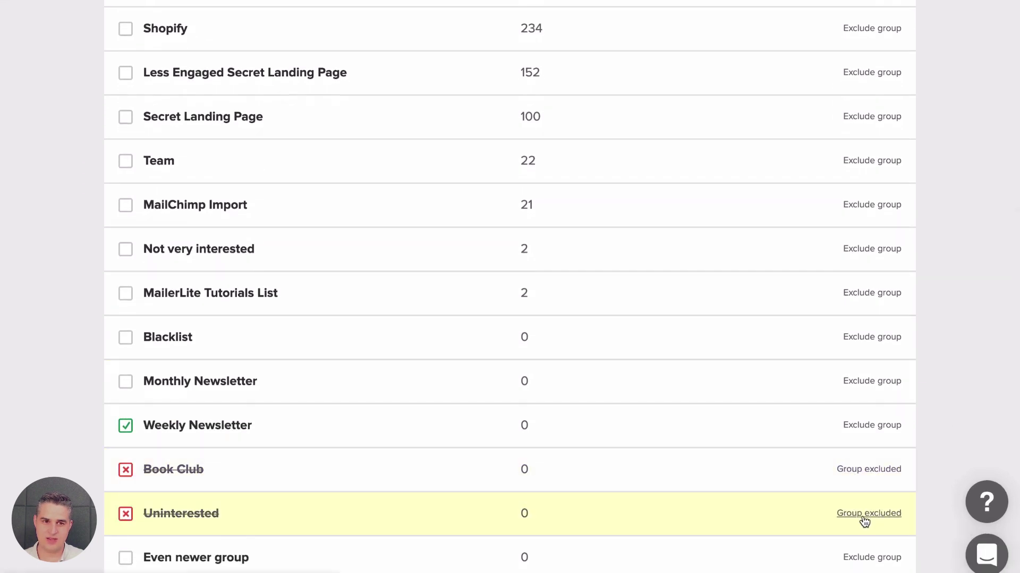
scroll(693, 447, "up", 2)
scroll(693, 456, "up", 4)
scroll(695, 463, "down", 6)
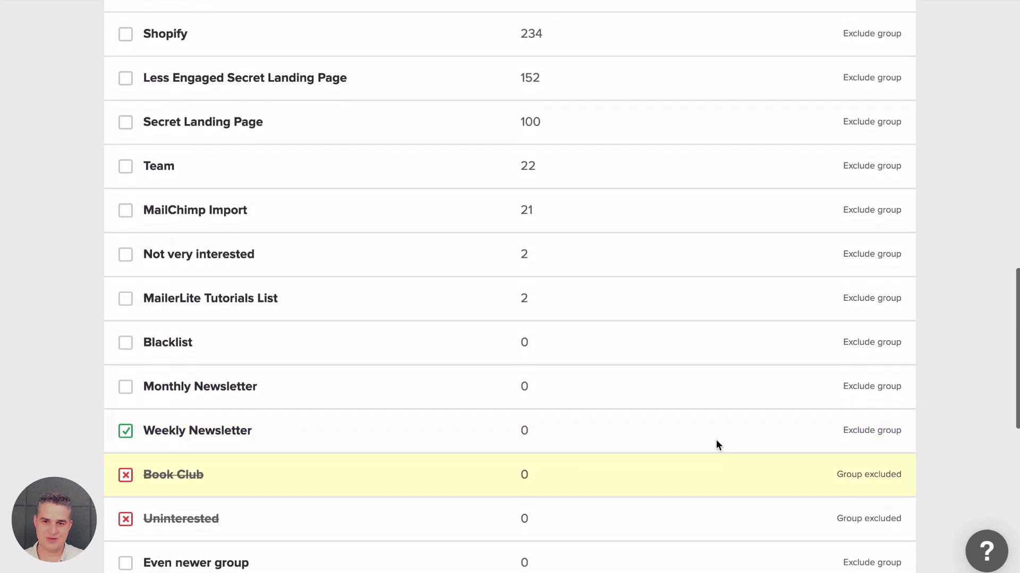
left_click(861, 341)
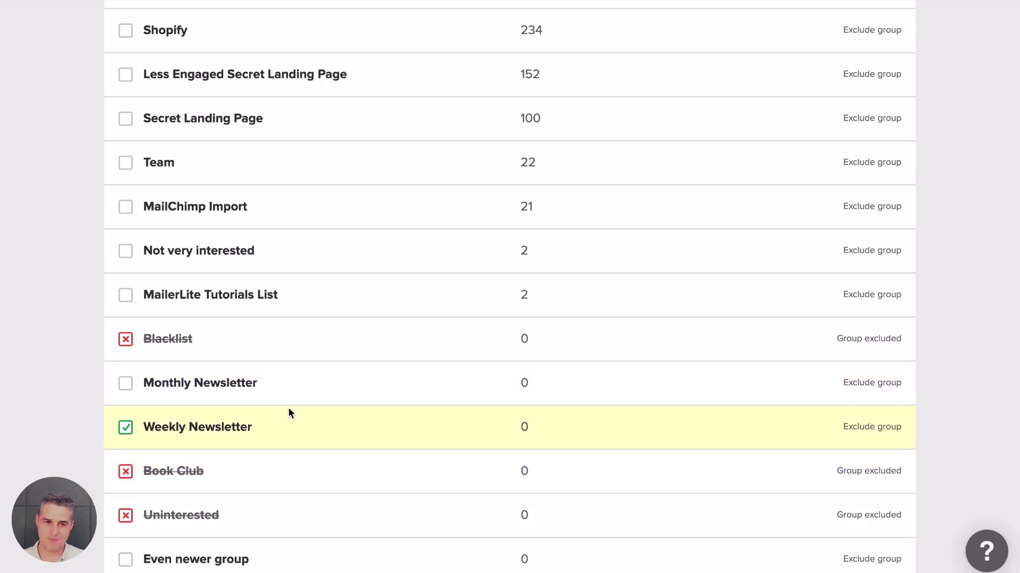
scroll(288, 408, "up", 15)
scroll(288, 409, "down", 5)
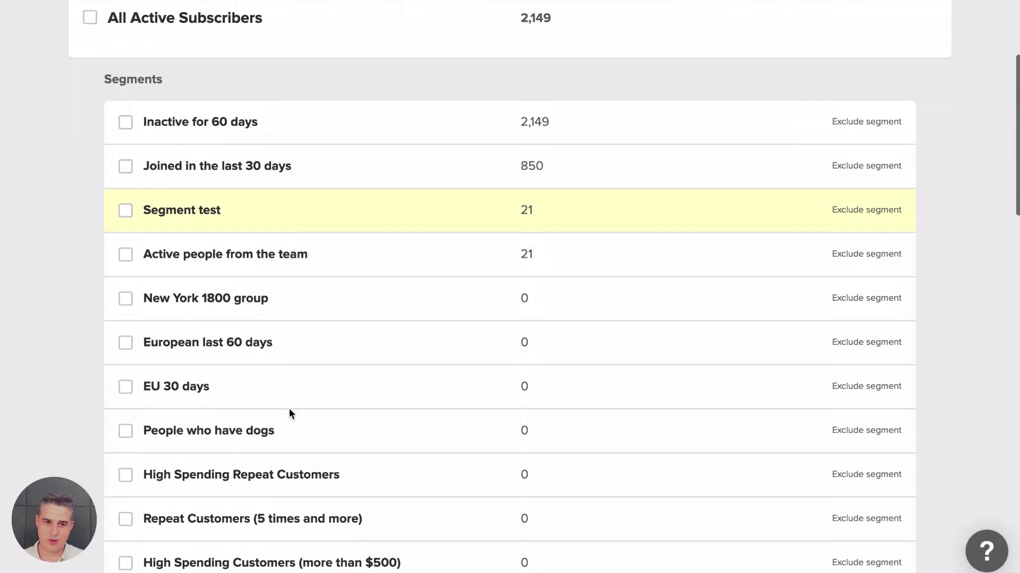
scroll(289, 409, "down", 2)
scroll(291, 412, "up", 6)
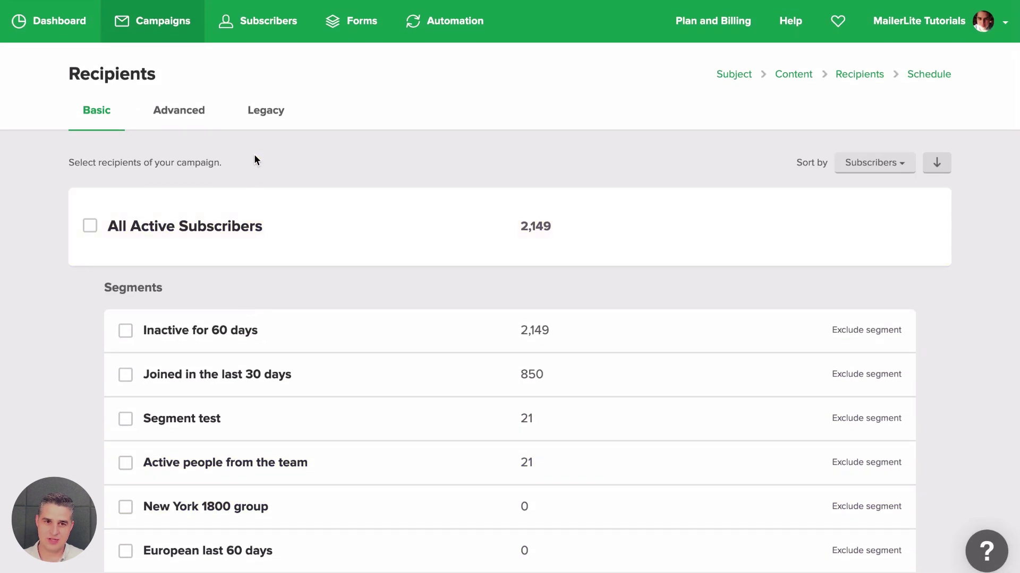
Return to the Subscribers Groups list showing all five groups with 0 subscribers
left_click(257, 23)
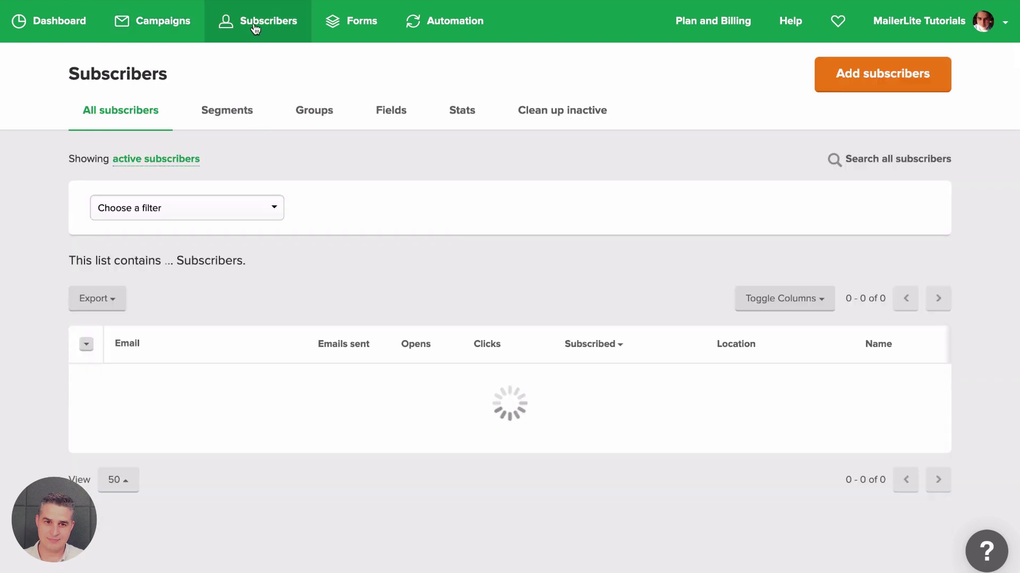
left_click(325, 112)
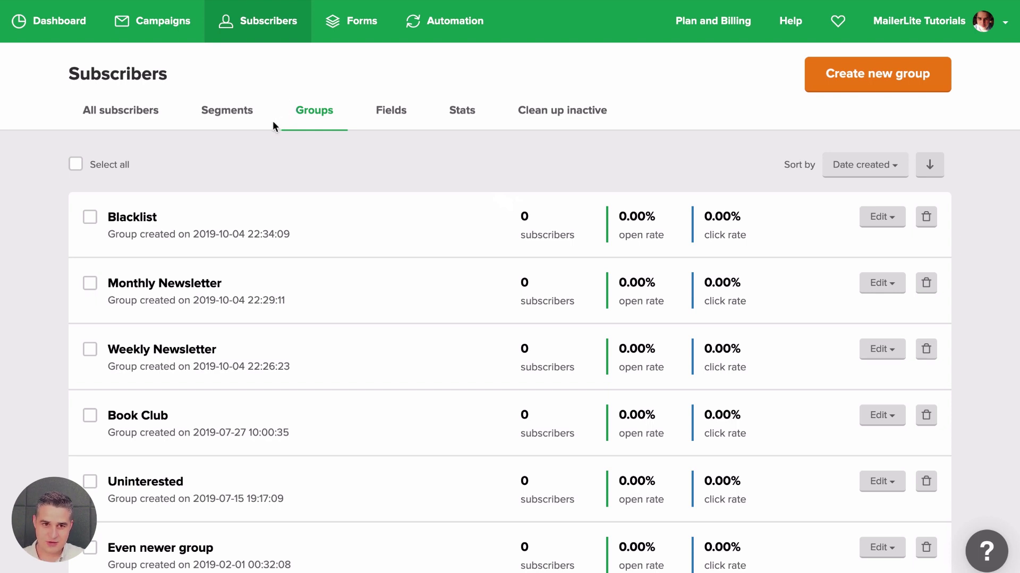
Create a new segment named 'Weekly Newsletter' from the Segments tab
left_click(227, 117)
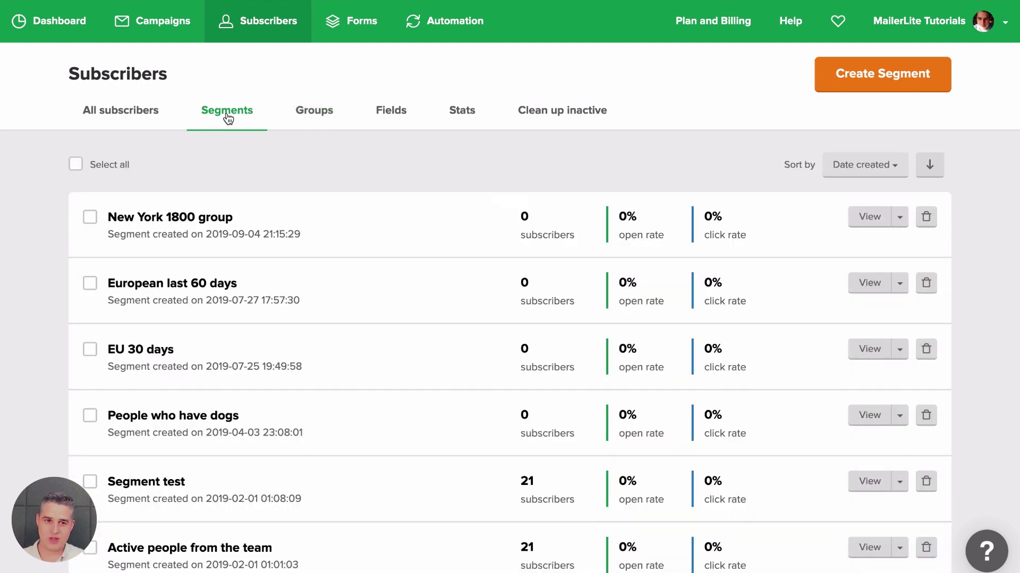
scroll(416, 399, "down", 15)
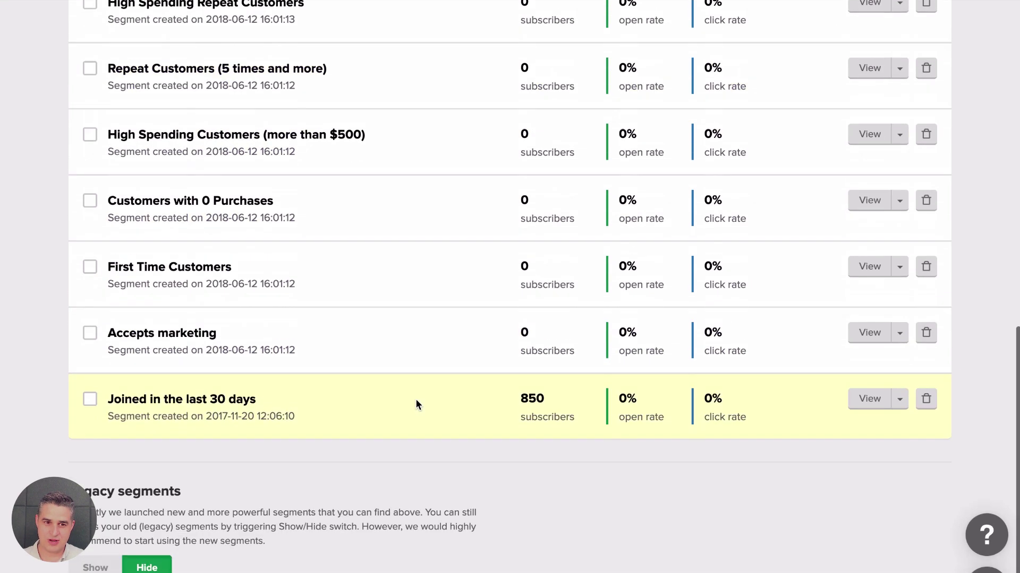
scroll(415, 399, "up", 15)
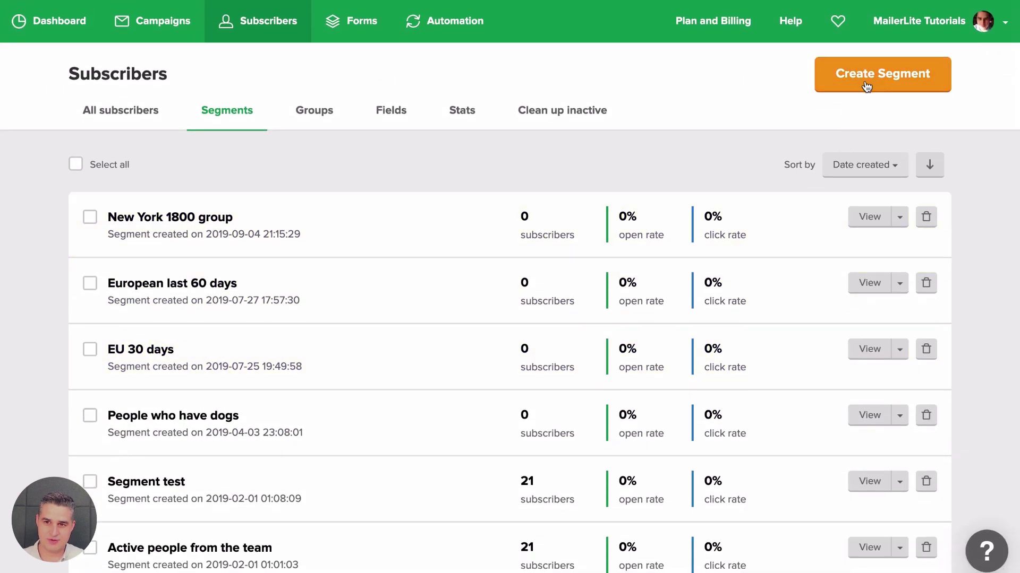
left_click(858, 80)
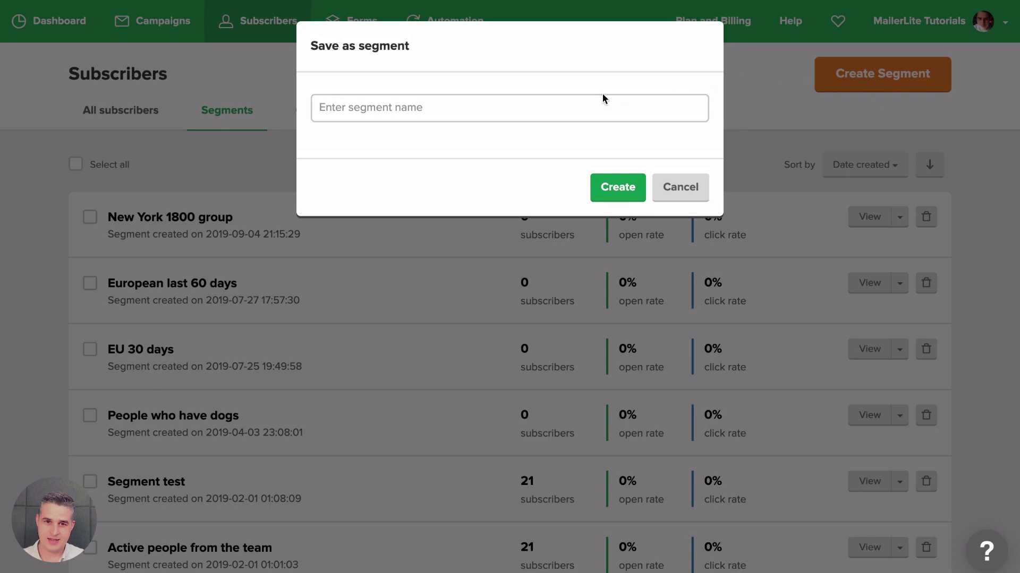
left_click(536, 115)
type("Weekln")
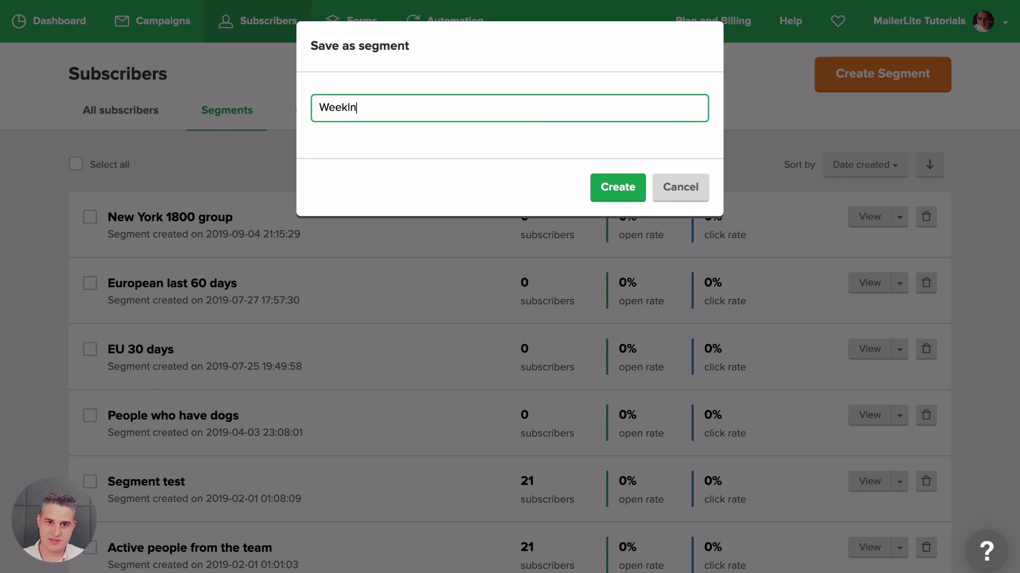
key("BackSpace")
type("y N")
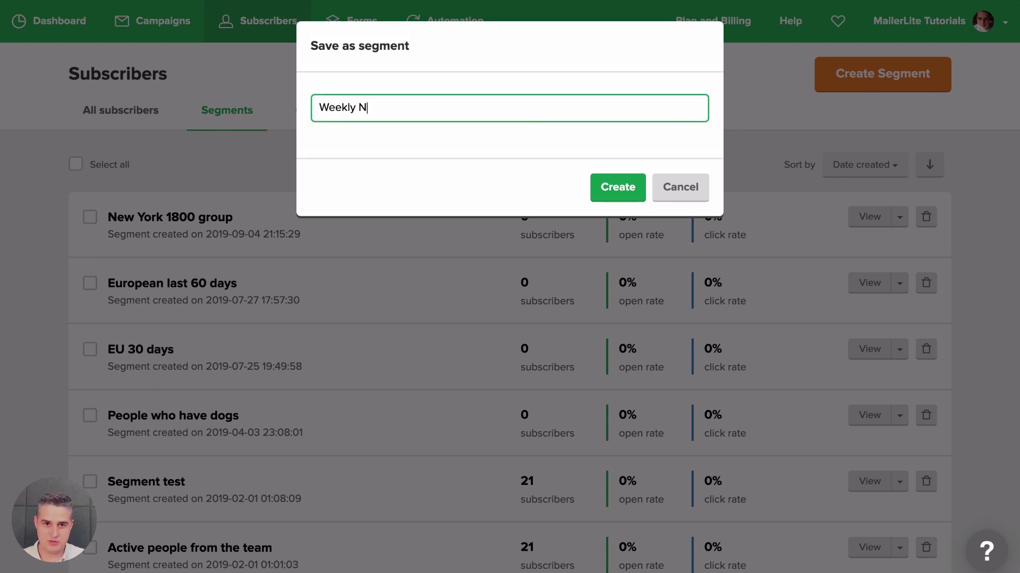
type("ewsletter")
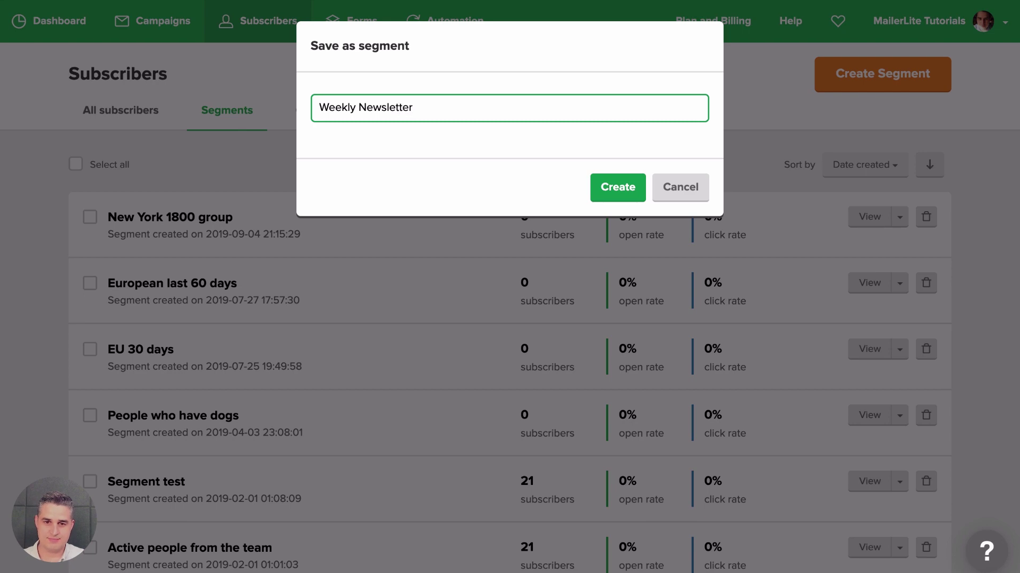
left_click(596, 183)
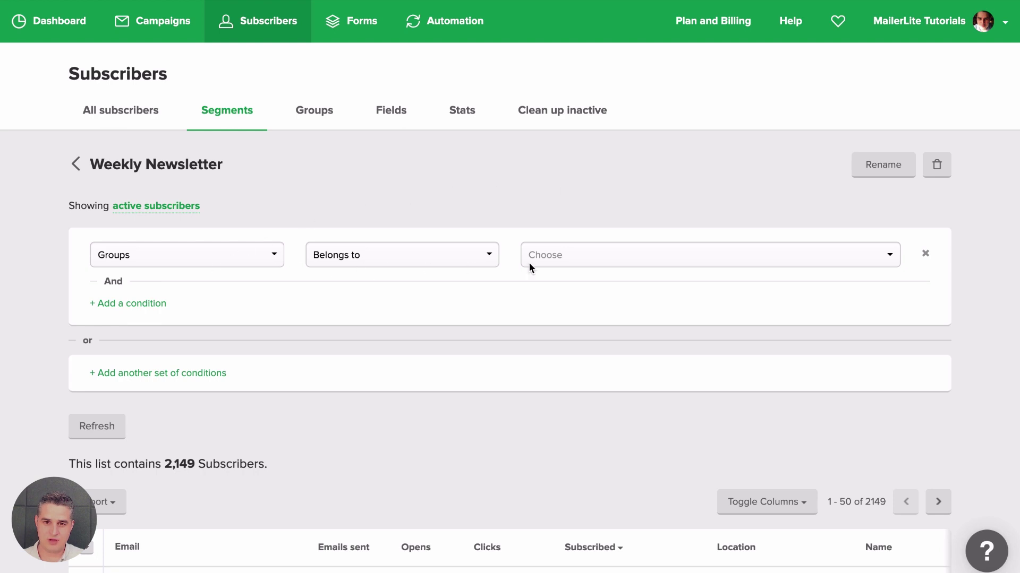
Require Weekly Newsletter group membership and add a condition excluding the Blacklist group
left_click(575, 266)
type("wee")
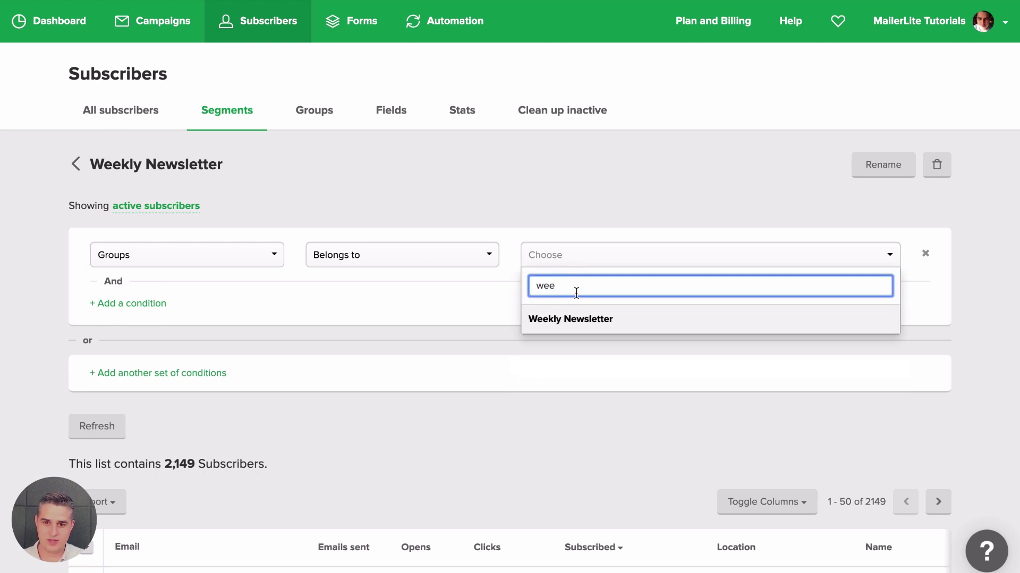
left_click(582, 320)
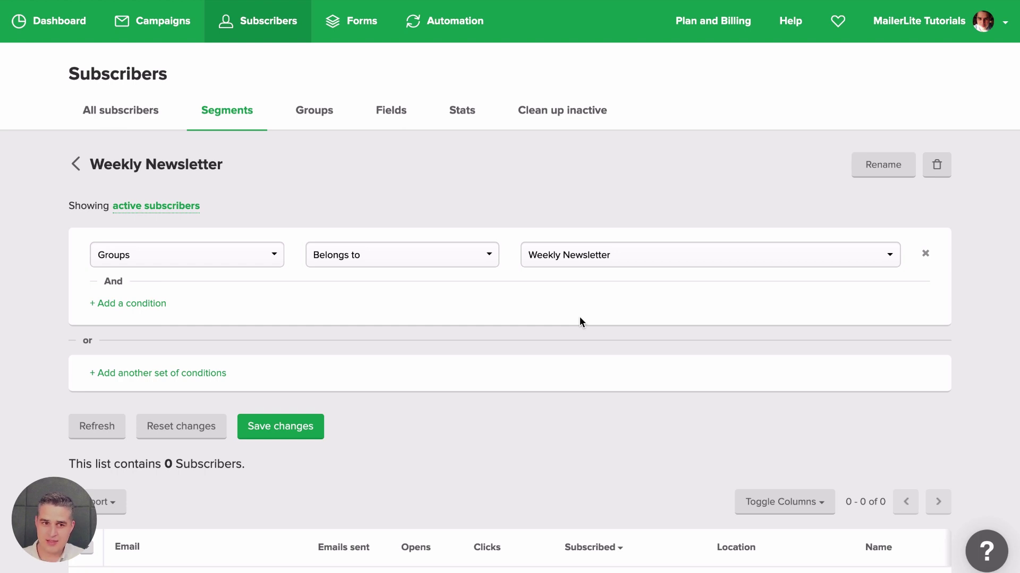
left_click(137, 304)
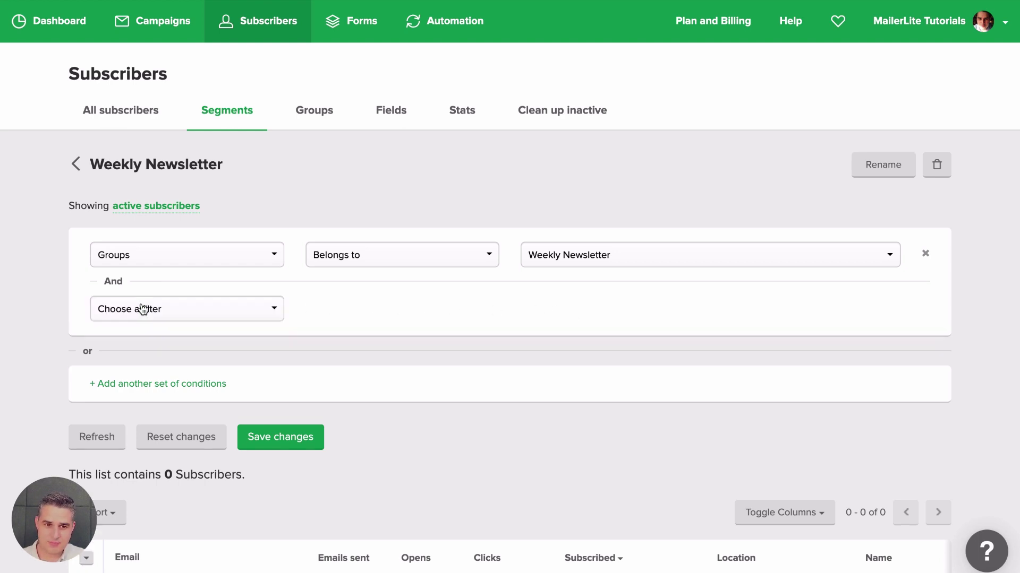
left_click(224, 317)
left_click(182, 334)
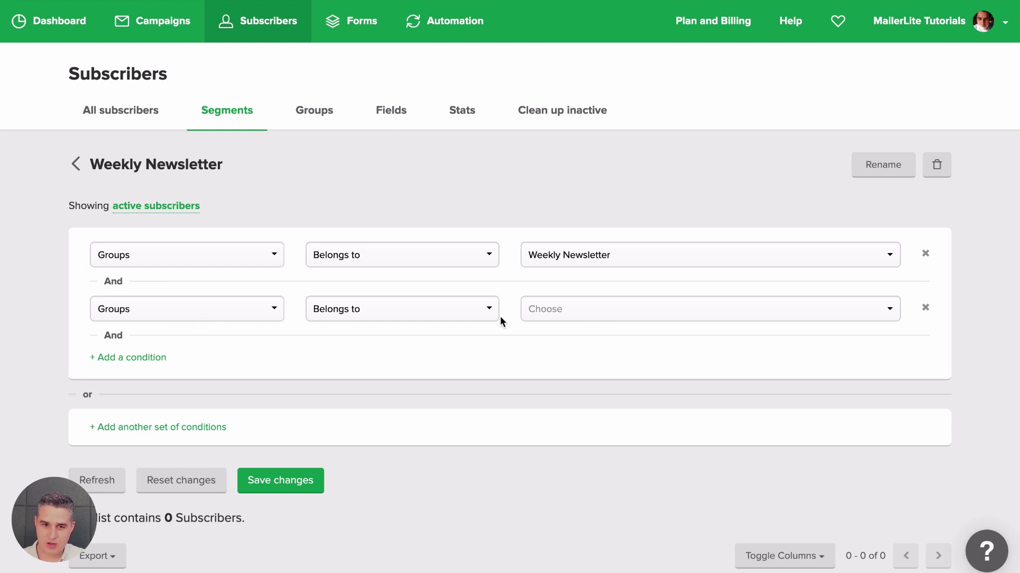
left_click(445, 316)
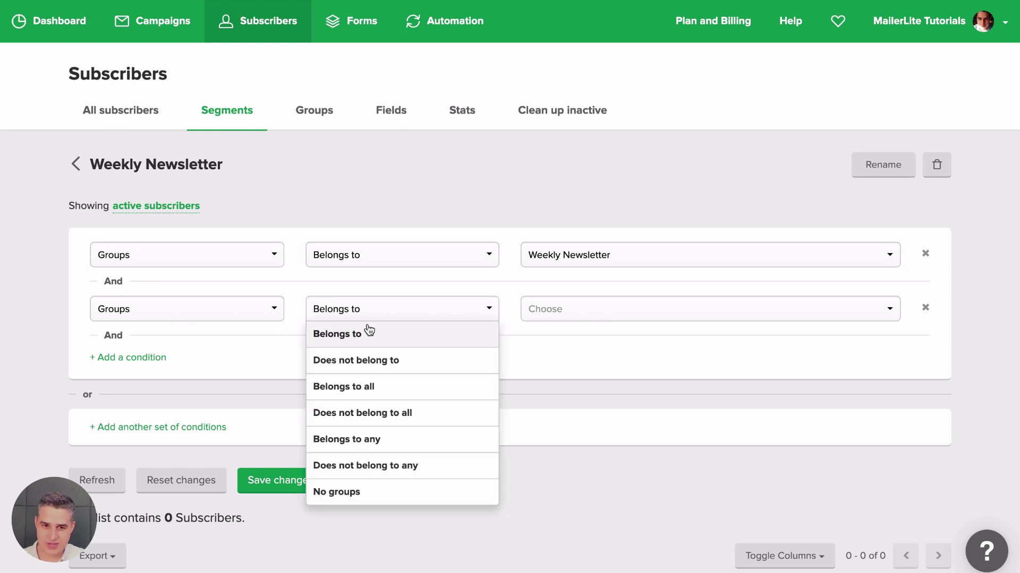
left_click(361, 360)
left_click(595, 310)
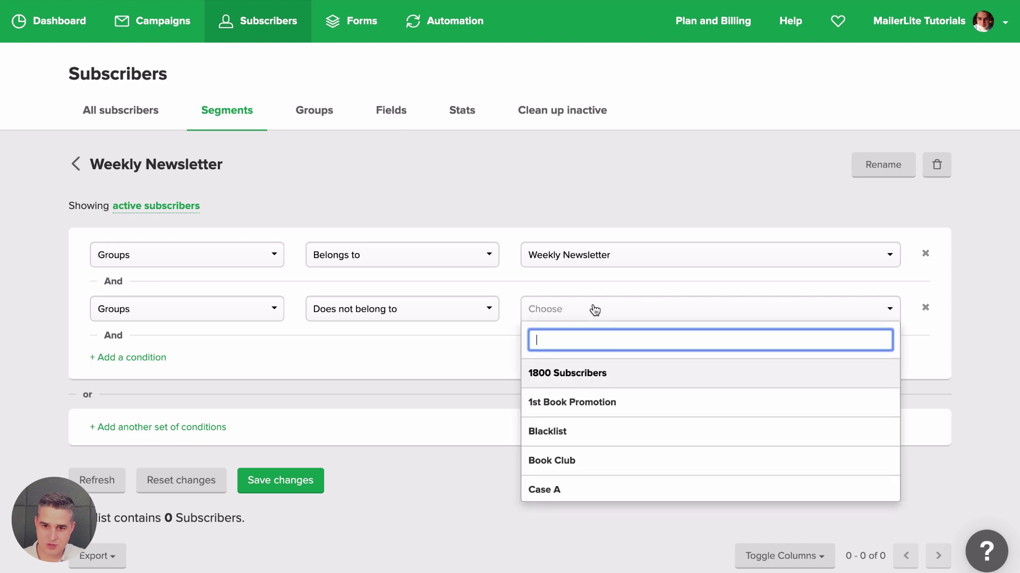
type("black")
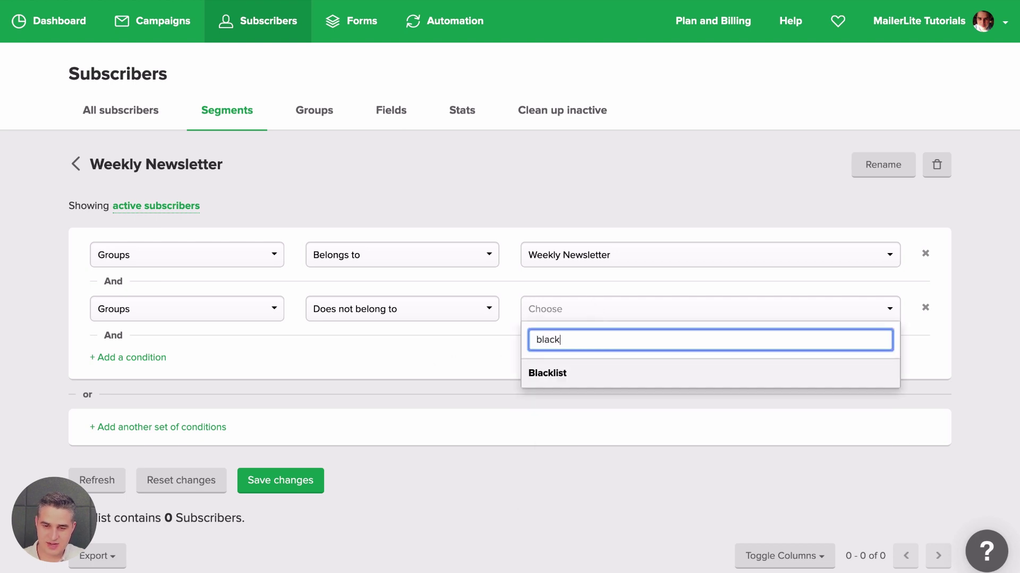
left_click(567, 378)
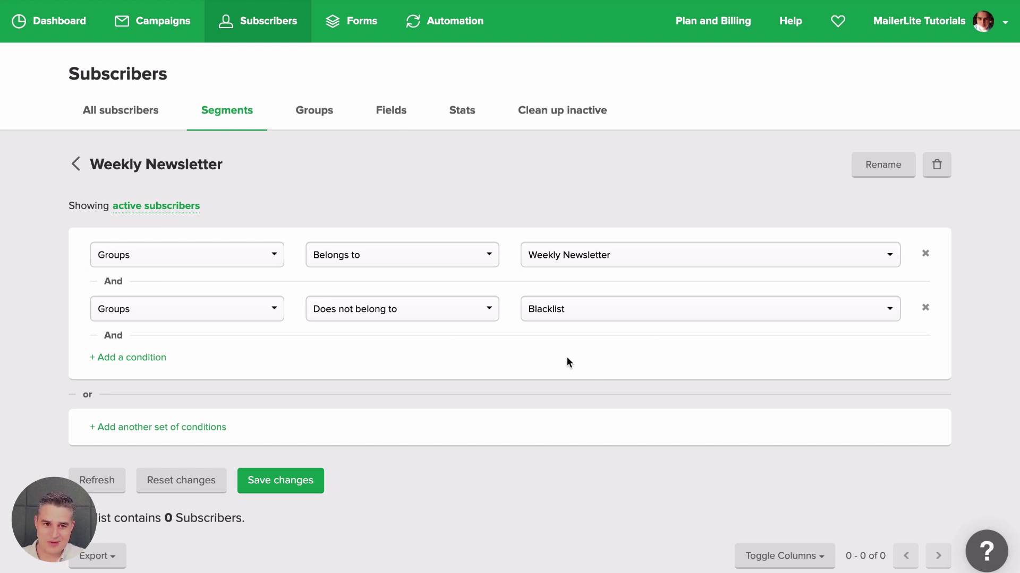
Add a Groups 'does not belong to' Monthly Newsletter condition and save the segment
left_click(152, 357)
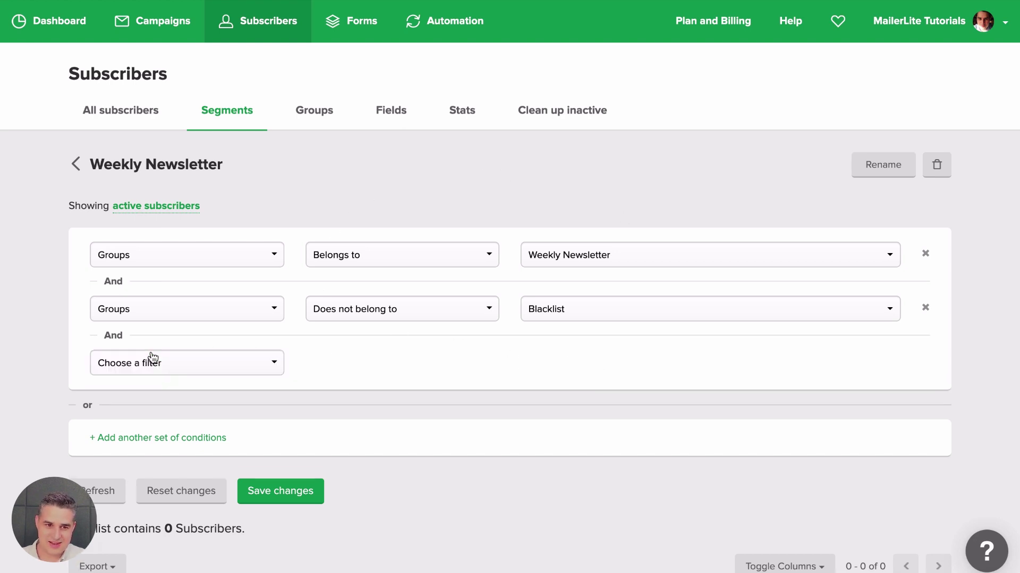
left_click(240, 373)
left_click(198, 391)
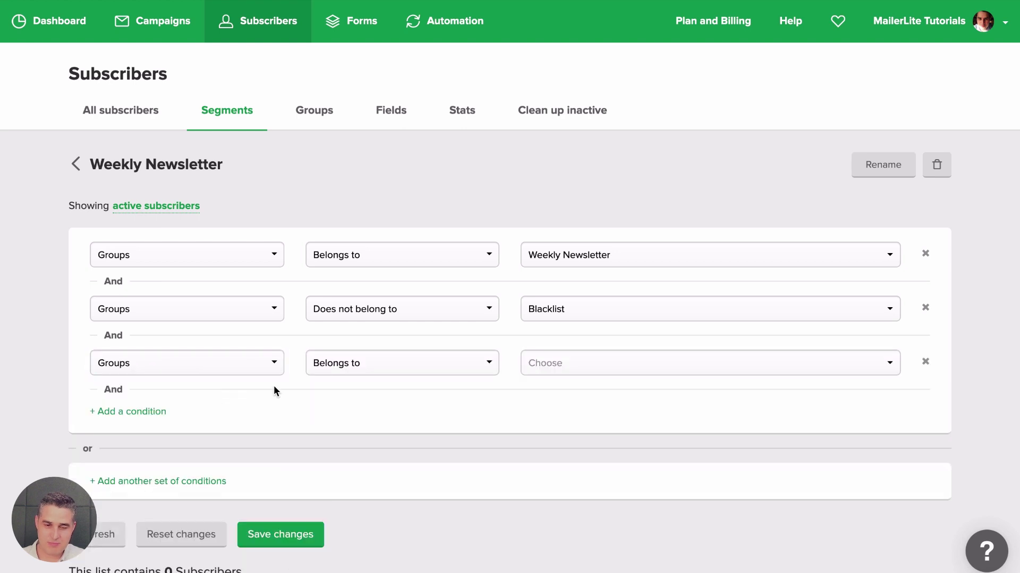
left_click(363, 372)
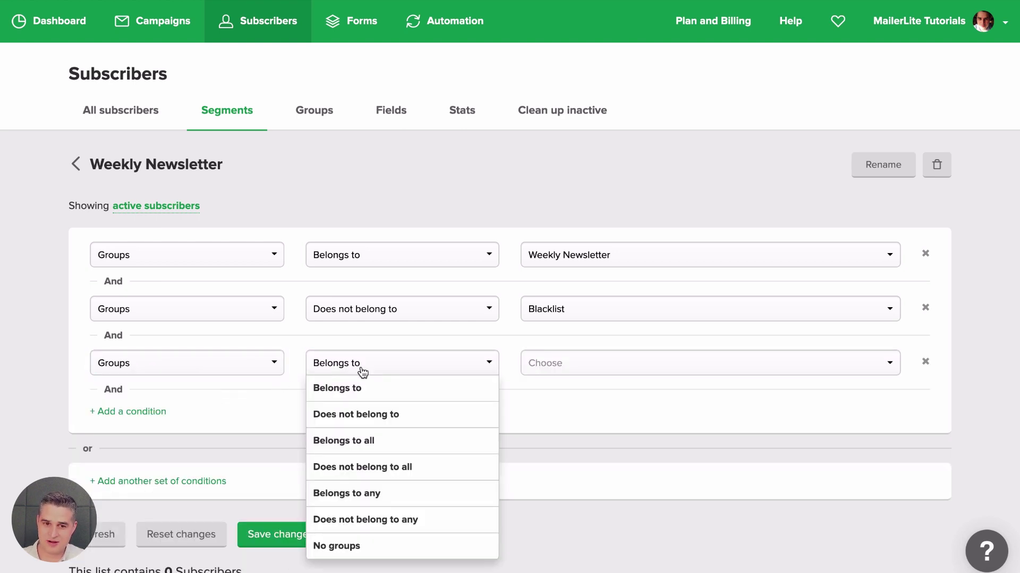
left_click(358, 415)
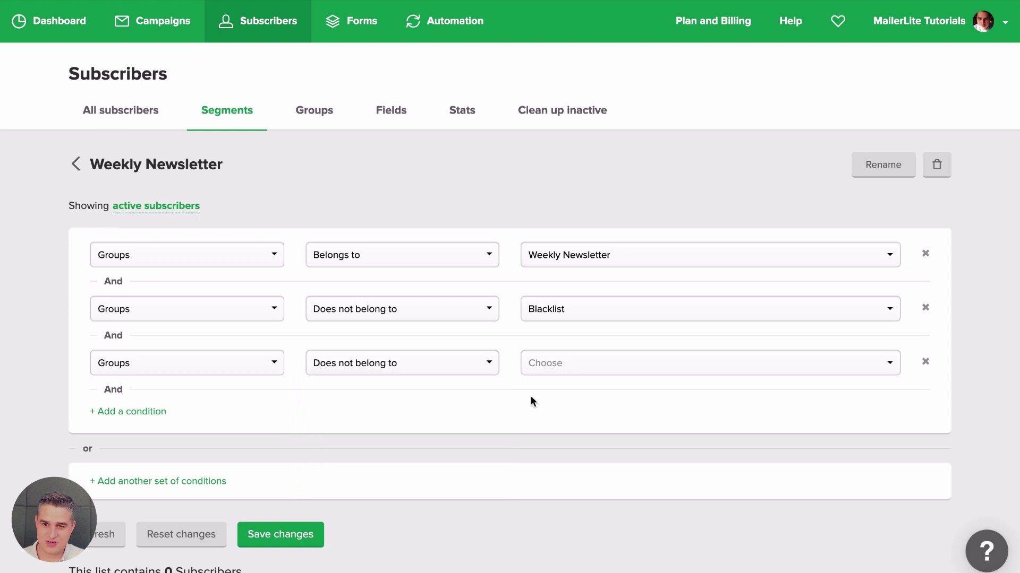
left_click(563, 366)
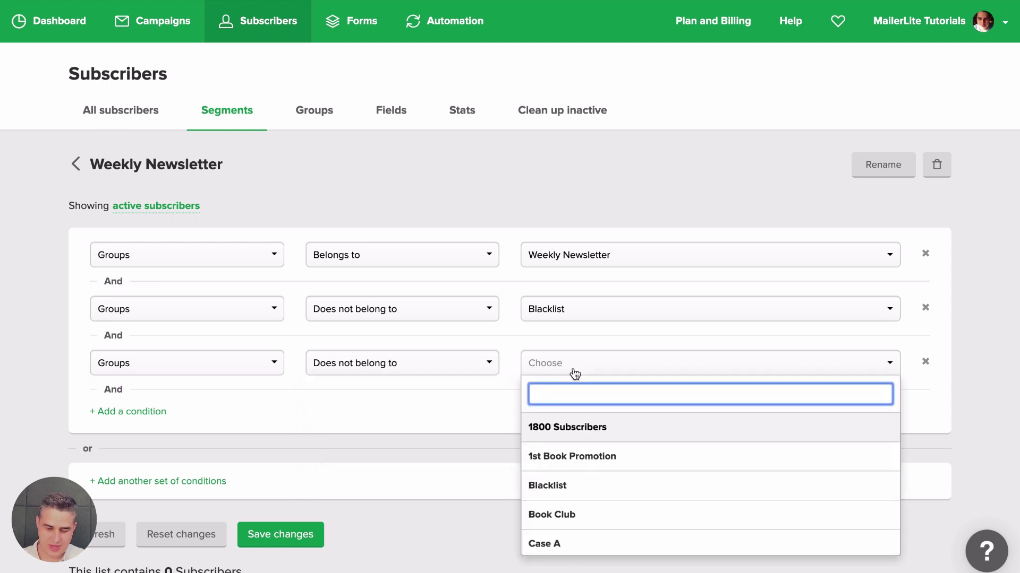
type("mon")
left_click(573, 431)
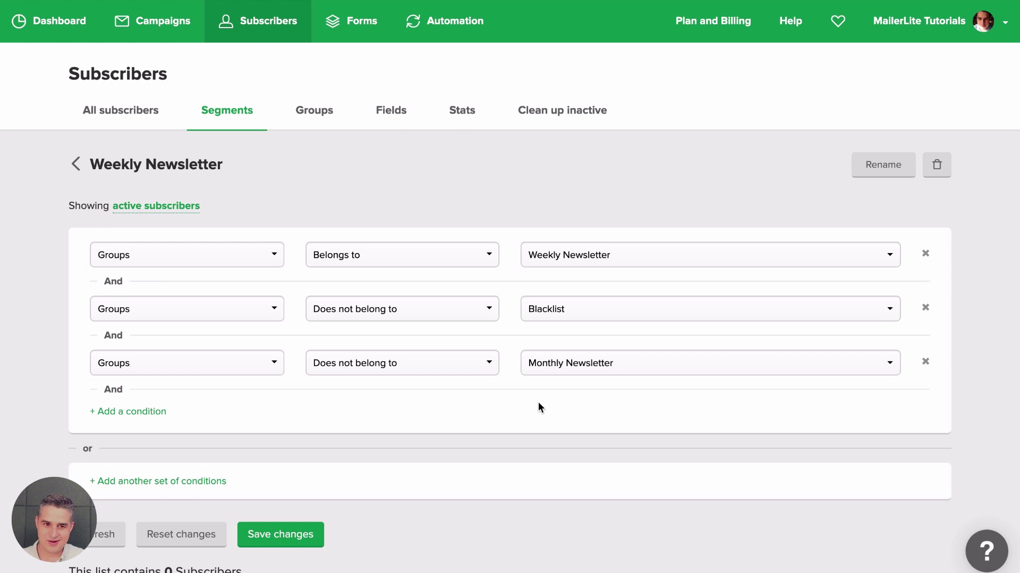
left_click(276, 534)
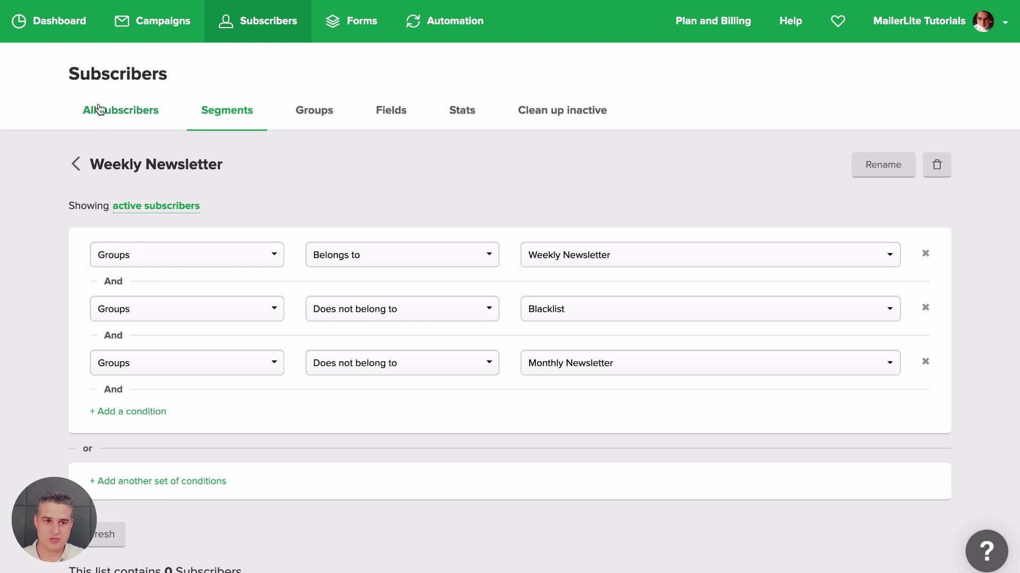
Filter the full subscriber list to the Weekly Newsletter group
left_click(114, 113)
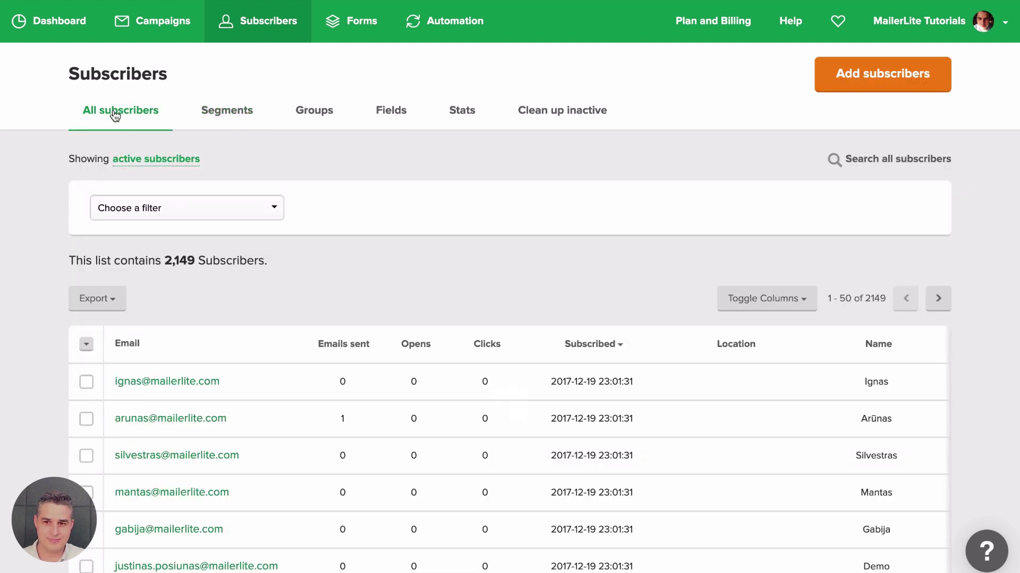
left_click(183, 212)
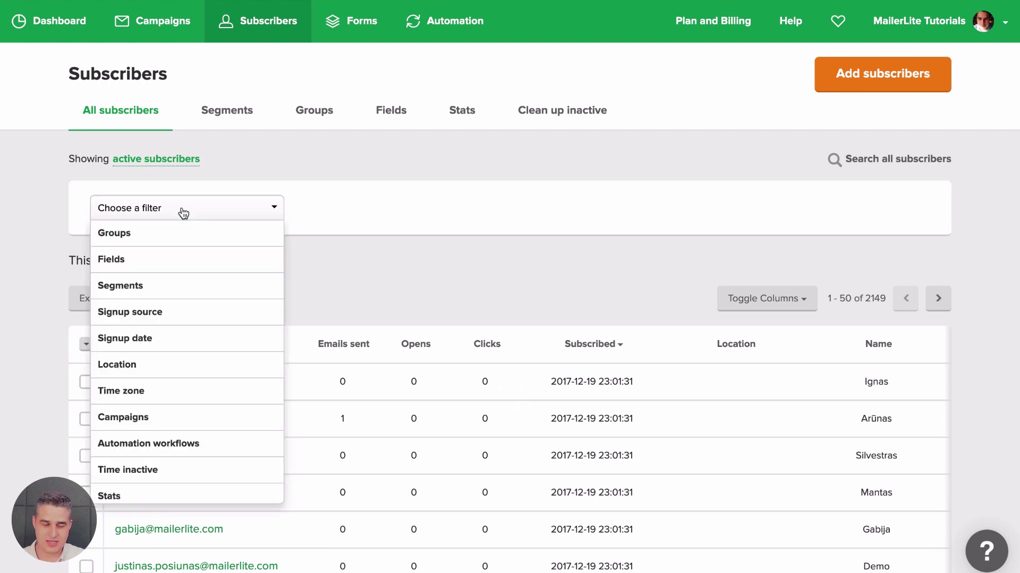
left_click(152, 232)
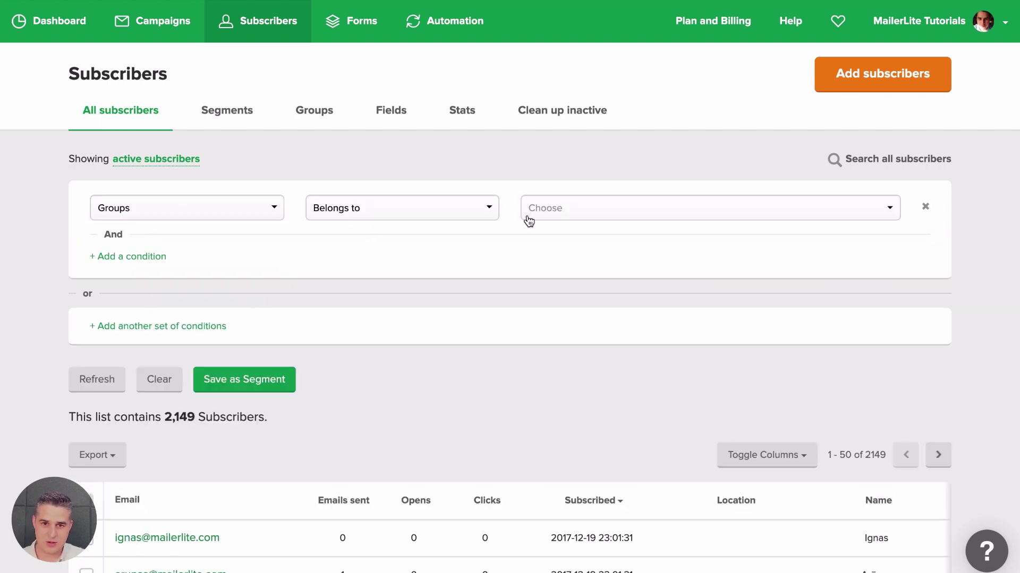
left_click(601, 221)
type("wee")
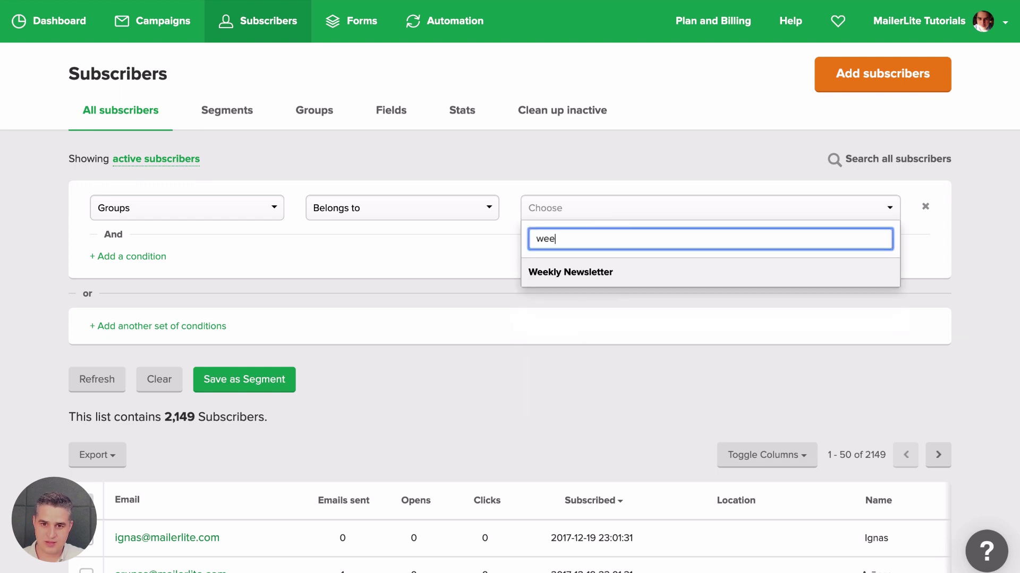
left_click(582, 273)
Add a Location condition set to European Union, then begin a third condition
left_click(158, 259)
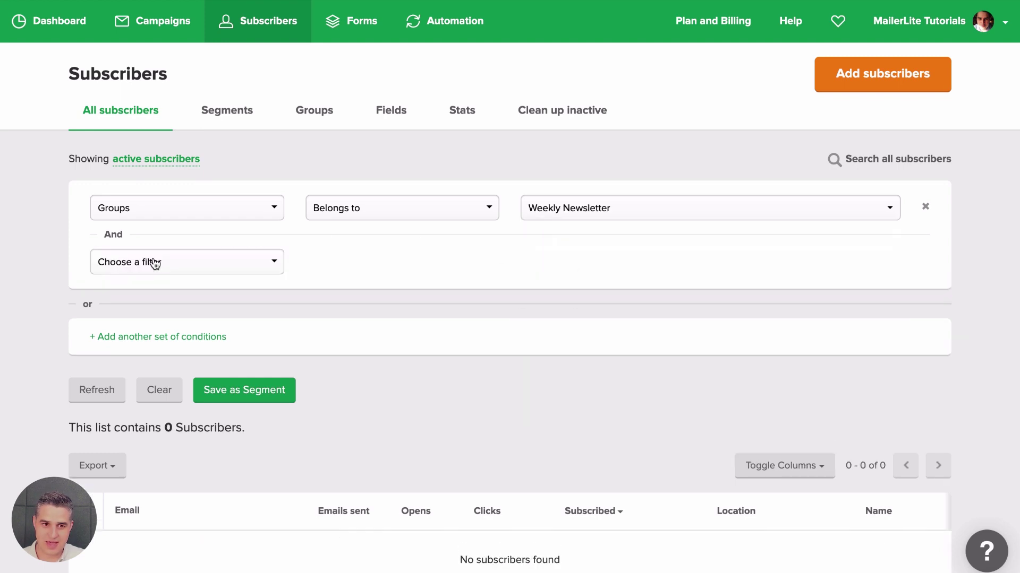
left_click(154, 263)
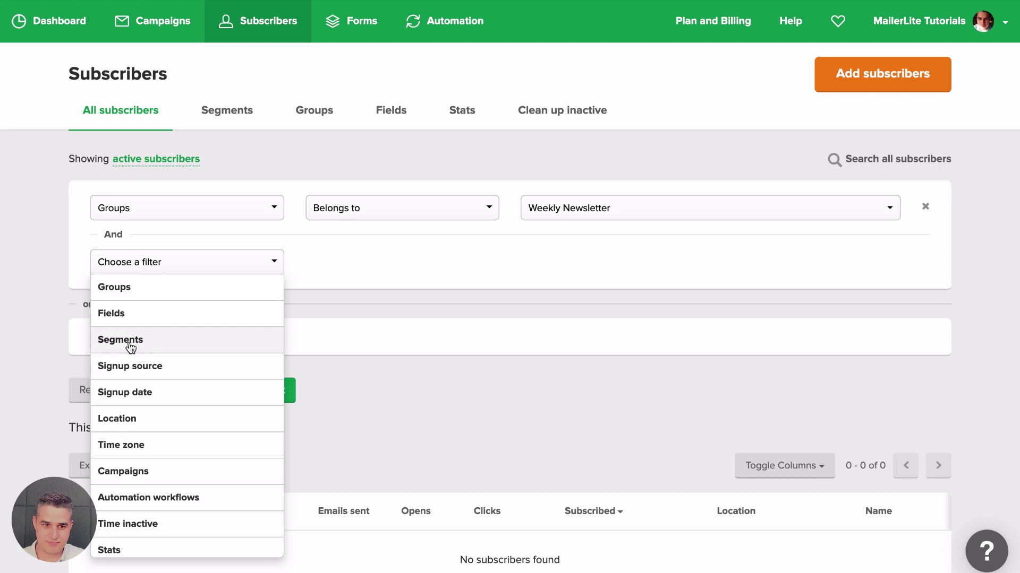
left_click(131, 416)
left_click(616, 265)
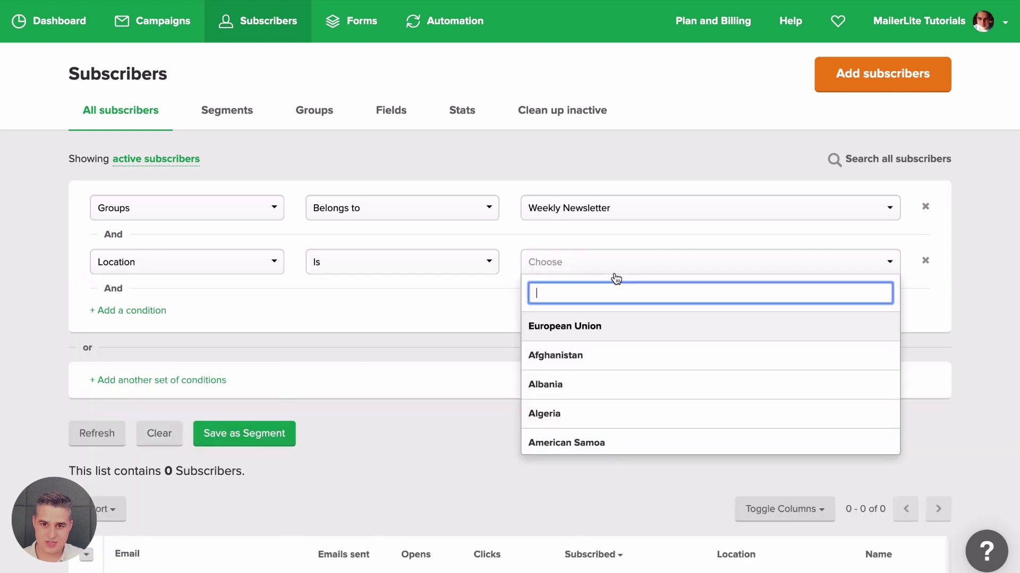
left_click(576, 325)
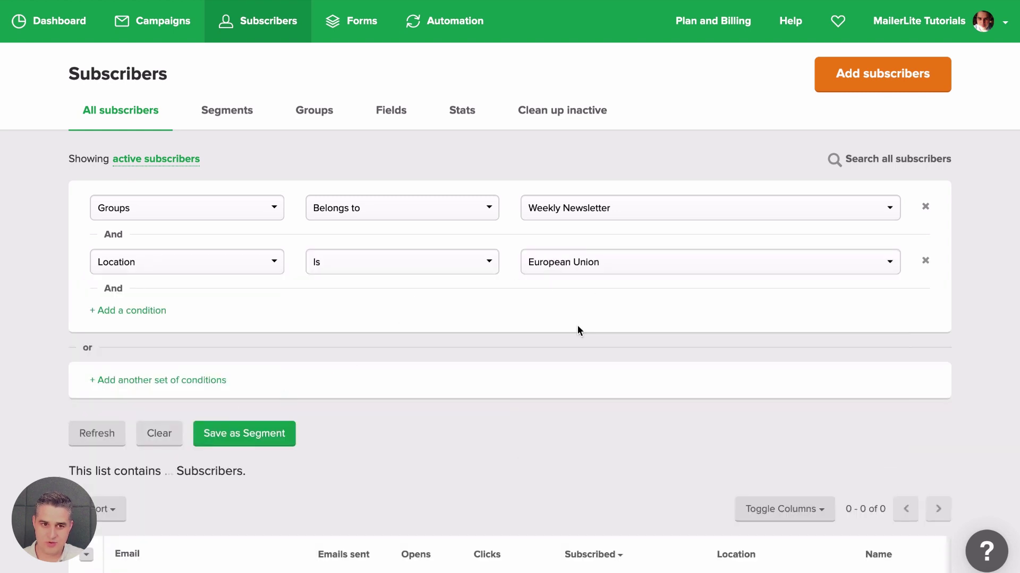
left_click(146, 313)
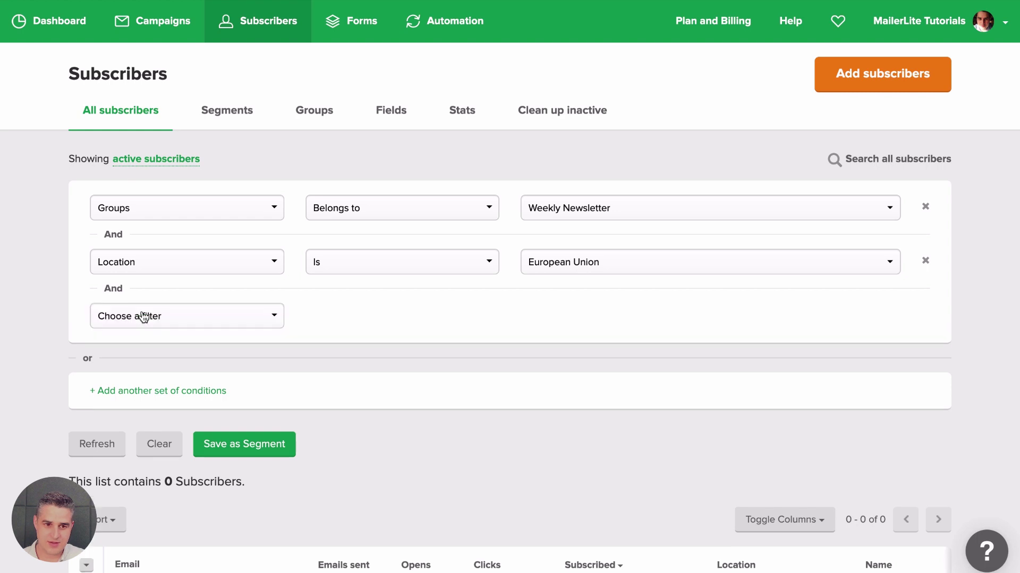
left_click(144, 317)
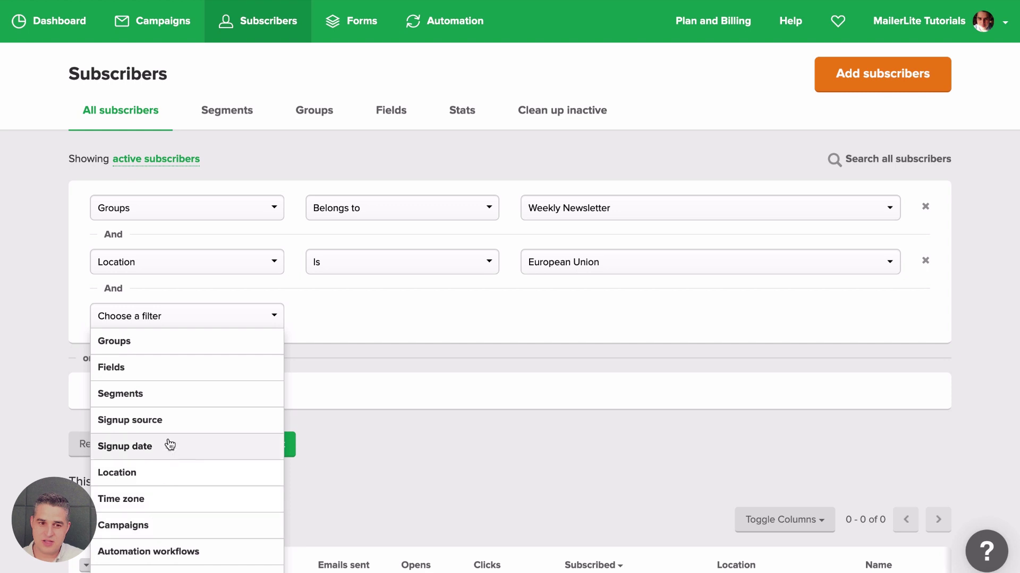
Set the third condition to Signup source is Added using Form
left_click(142, 423)
left_click(571, 318)
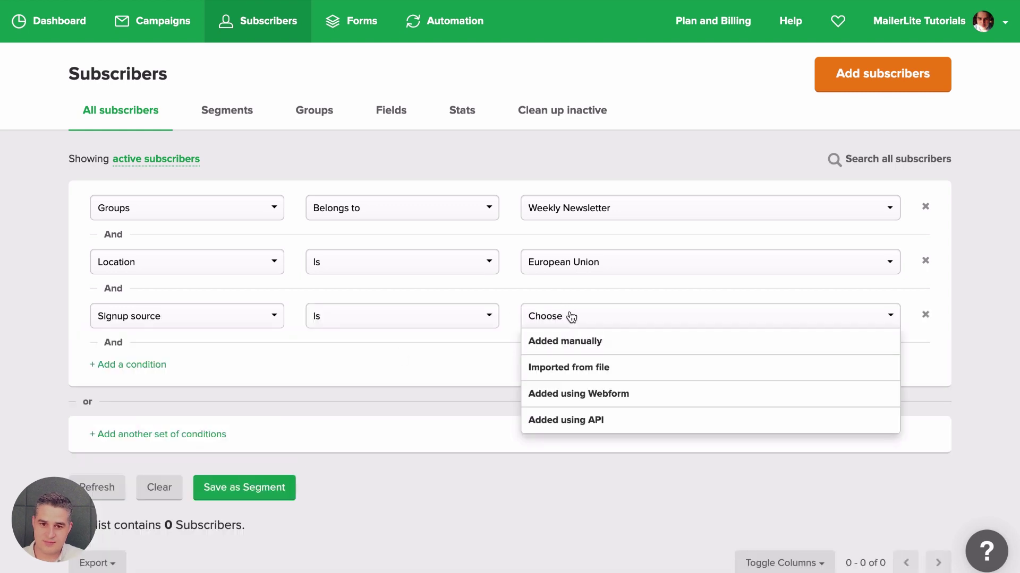
left_click(591, 396)
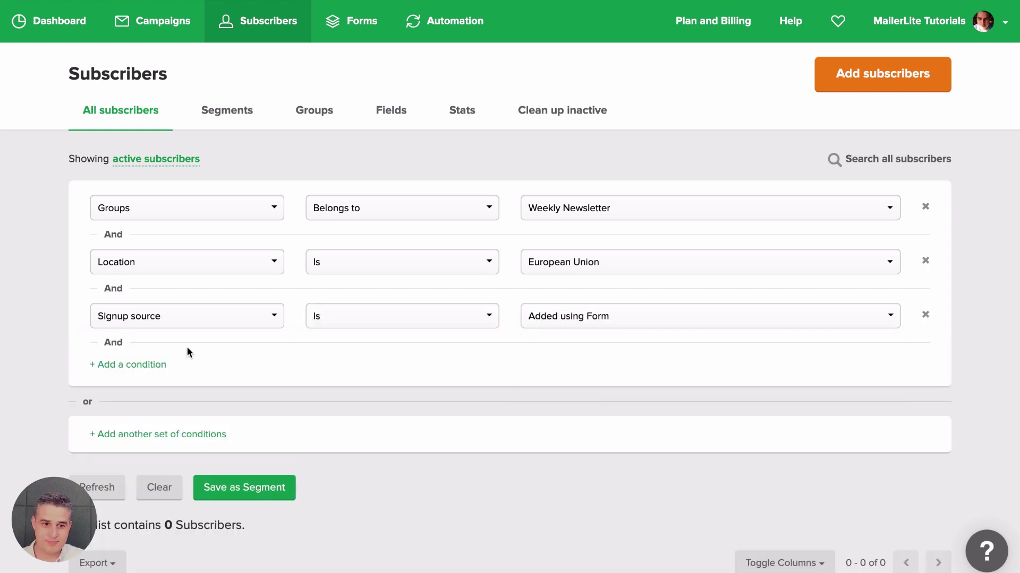
Add a Stats condition requiring open rate greater than 10%
left_click(133, 365)
left_click(152, 372)
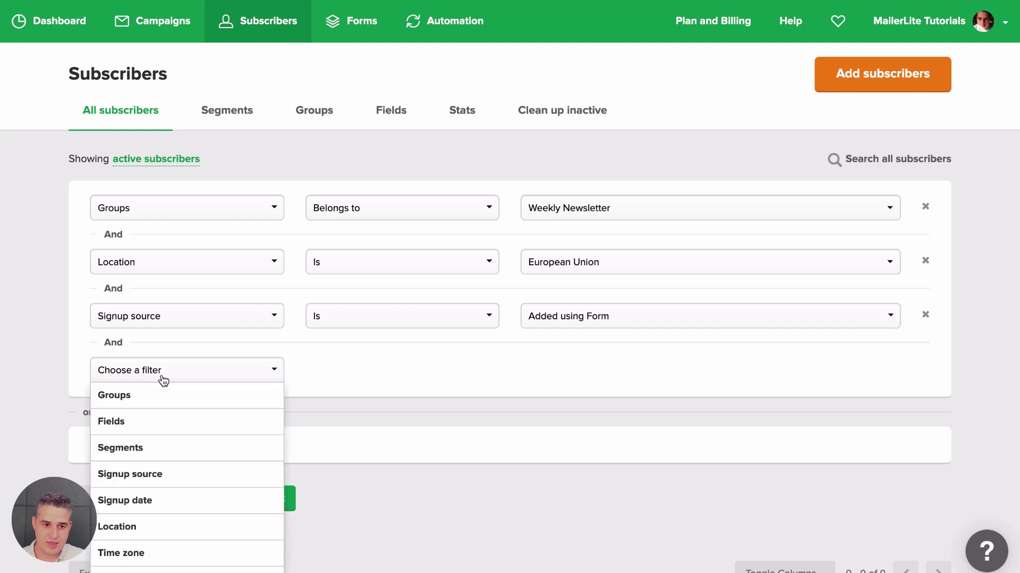
scroll(161, 416, "down", 3)
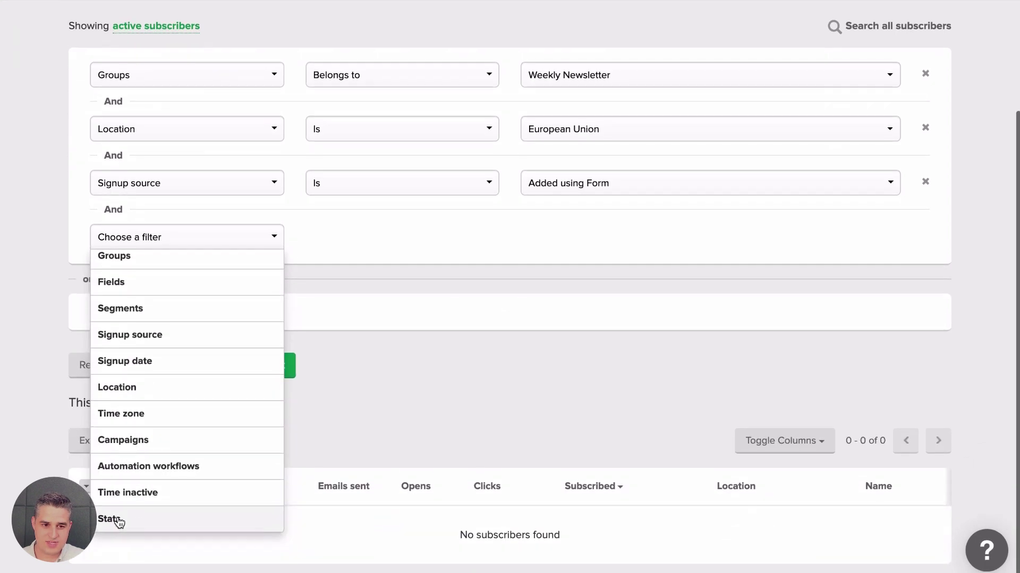
left_click(140, 525)
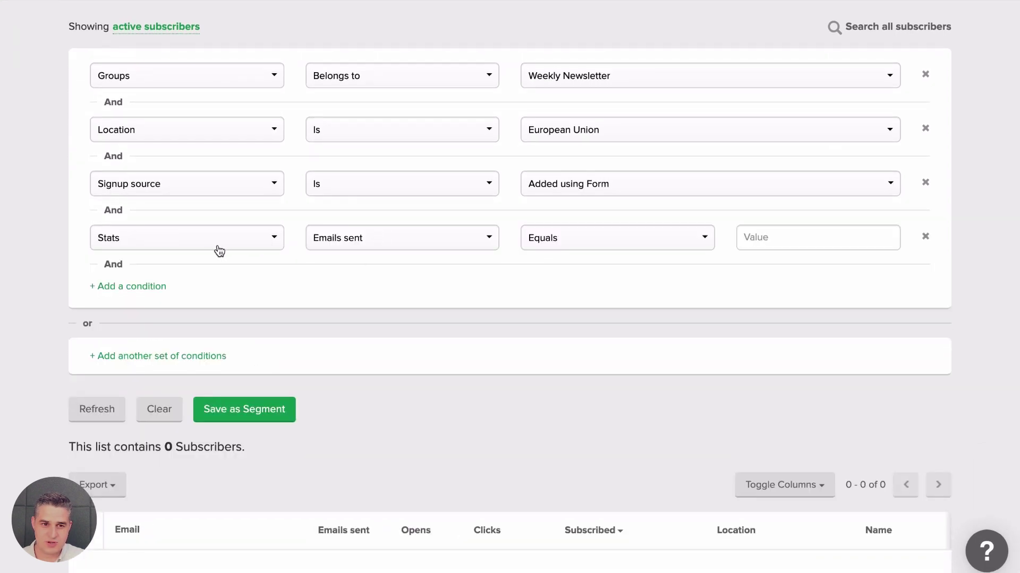
left_click(382, 246)
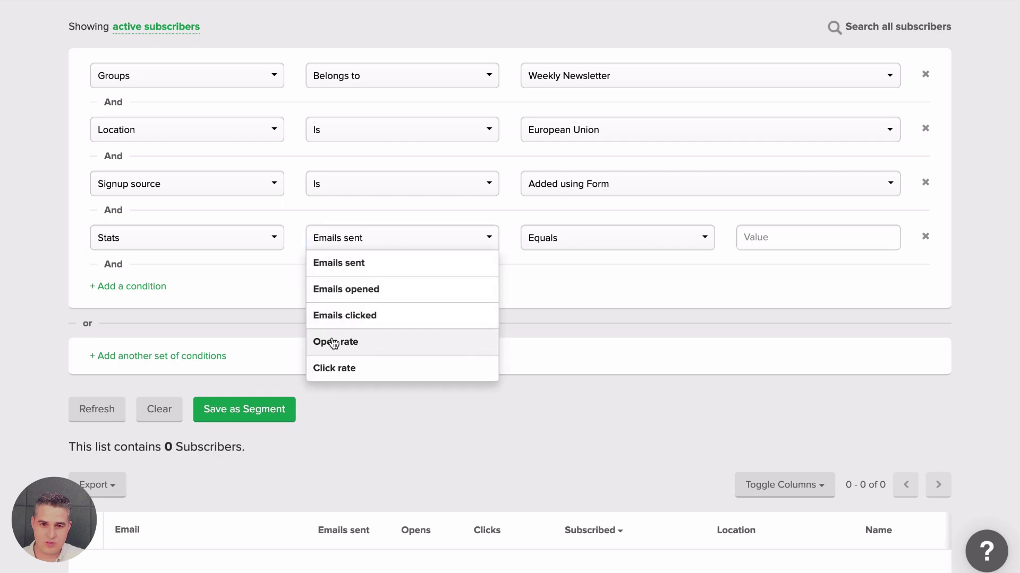
left_click(333, 343)
left_click(676, 249)
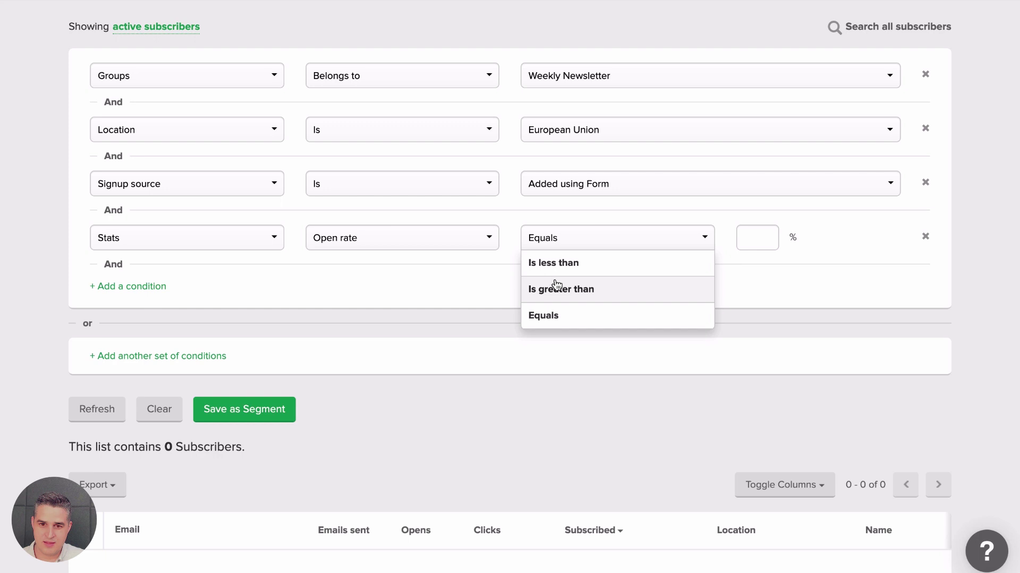
left_click(591, 293)
left_click(763, 234)
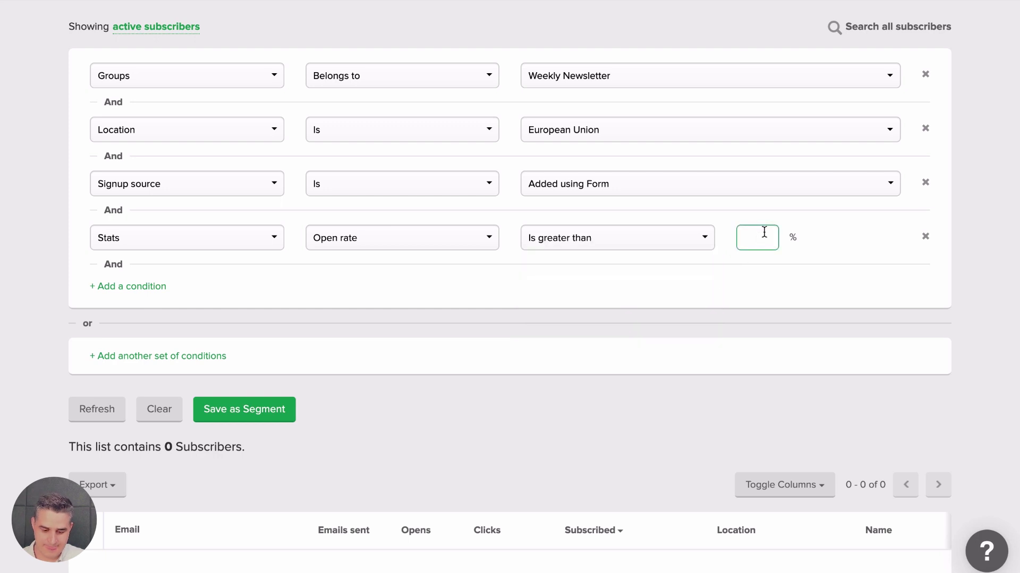
type("10")
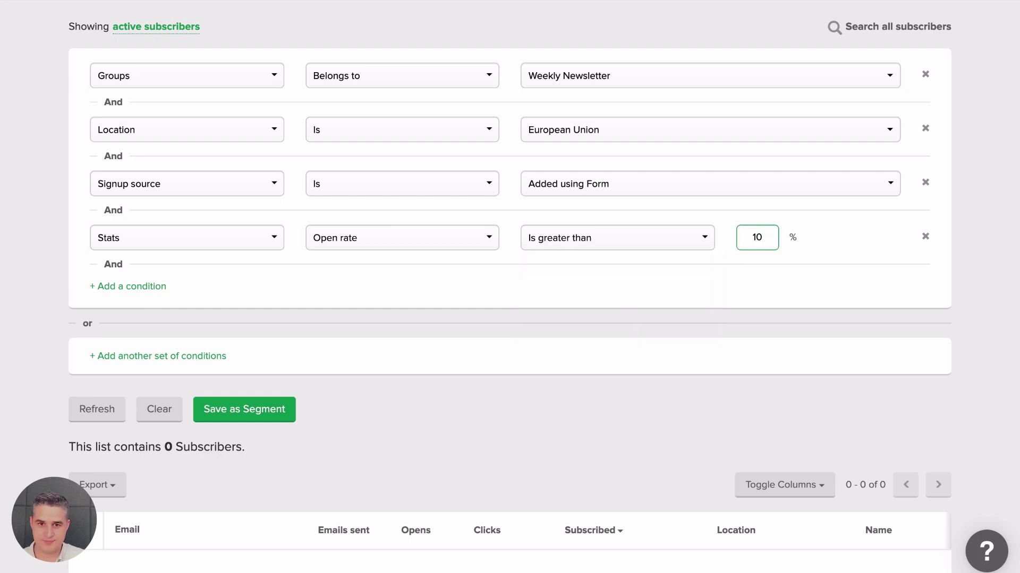
left_click(741, 278)
Create a segment named 'Weekly EU Newsletter for Active Subs Through Form' from the four current conditions
left_click(264, 416)
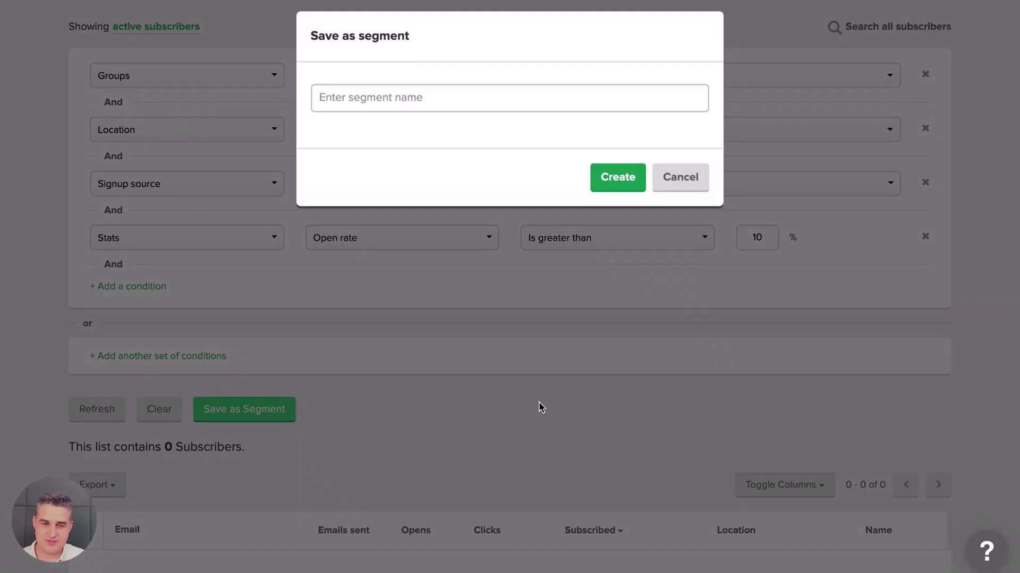
left_click(365, 112)
type("Weekly")
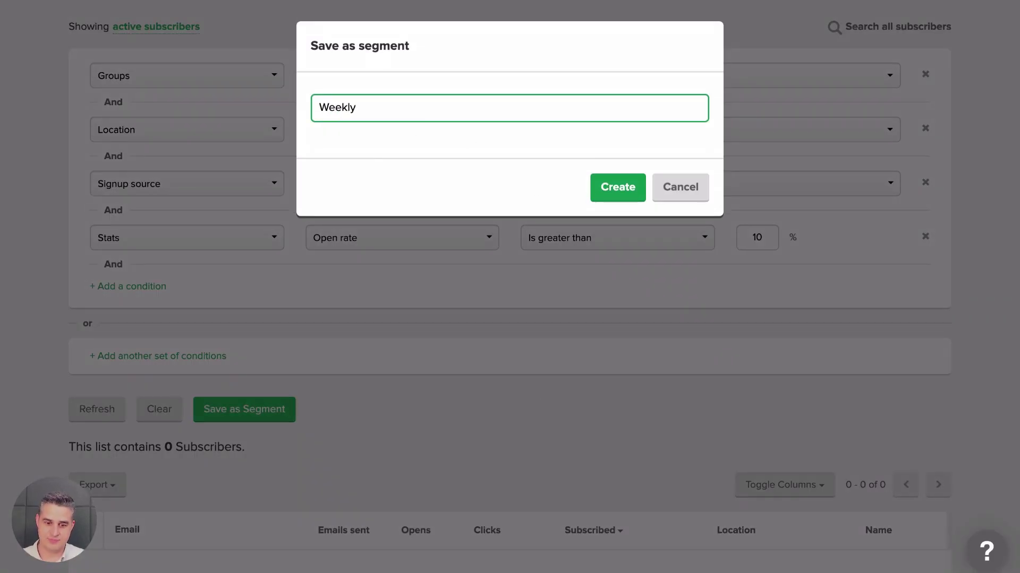
type(" EU")
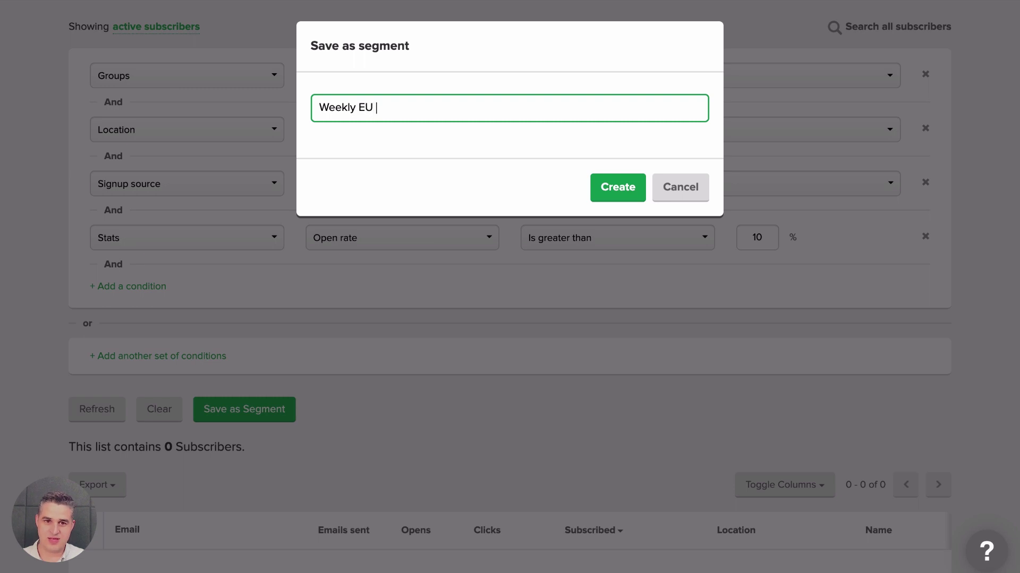
type(" Newsletter for Active")
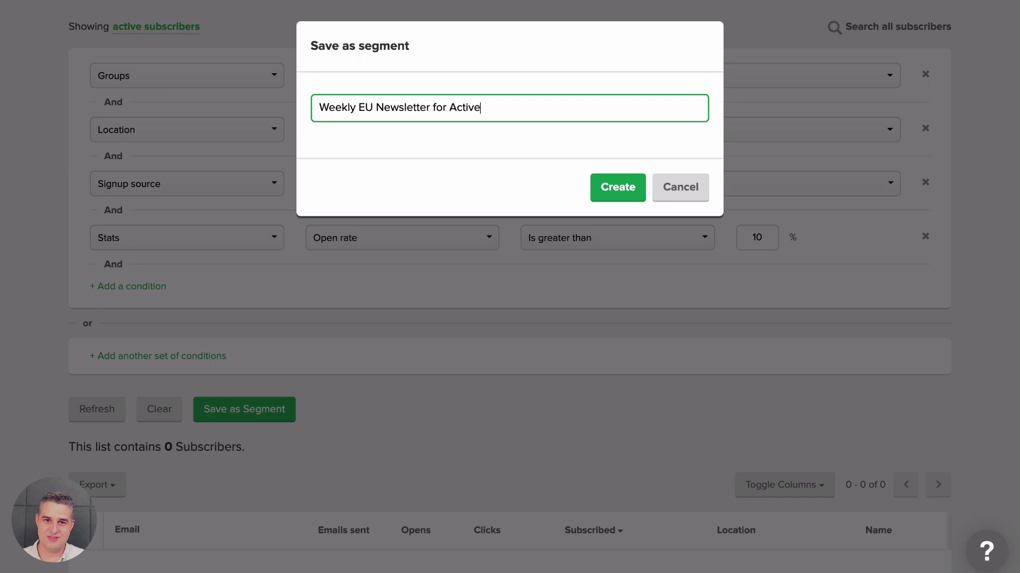
type(" Subs")
key("BackSpace")
type("Subs Through Form")
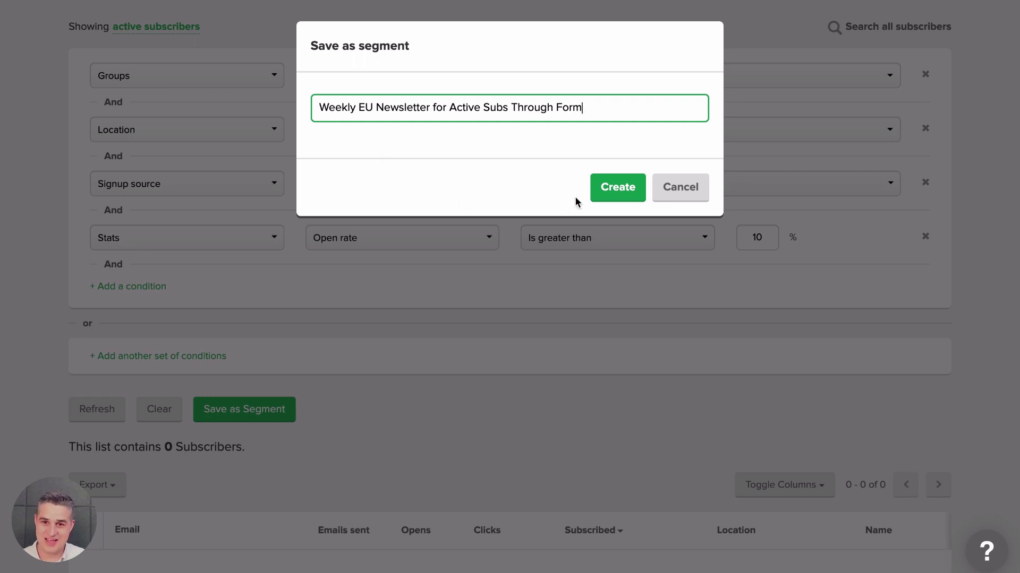
left_click(614, 197)
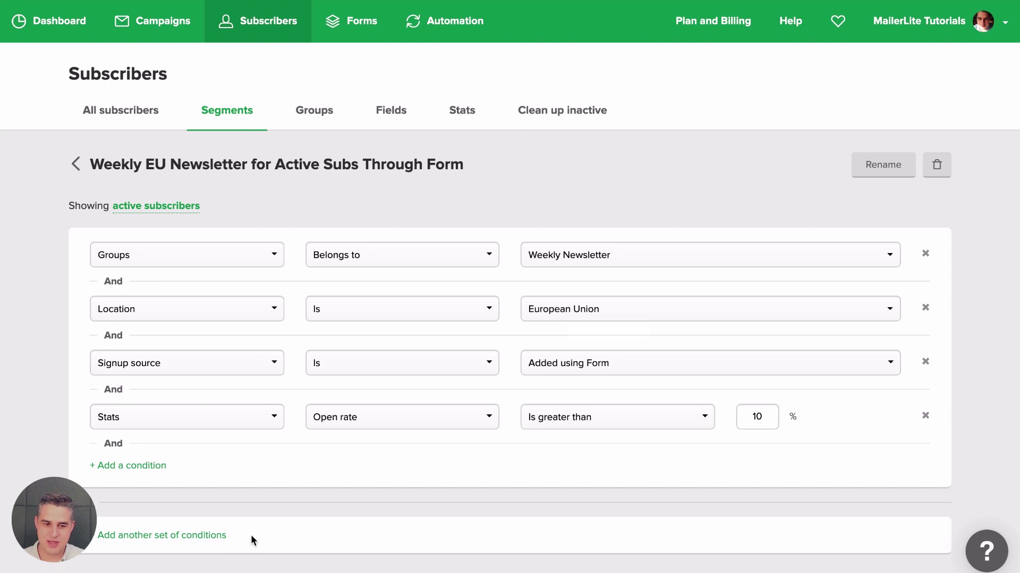
Add an alternative OR condition set: Groups belongs to Team
left_click(150, 536)
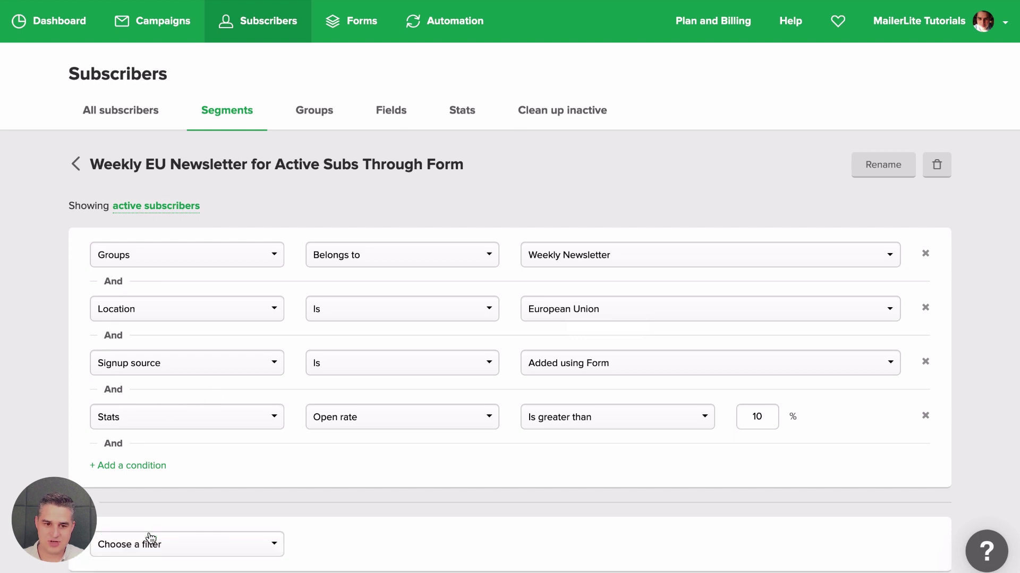
left_click(180, 547)
scroll(218, 523, "down", 1)
left_click(175, 528)
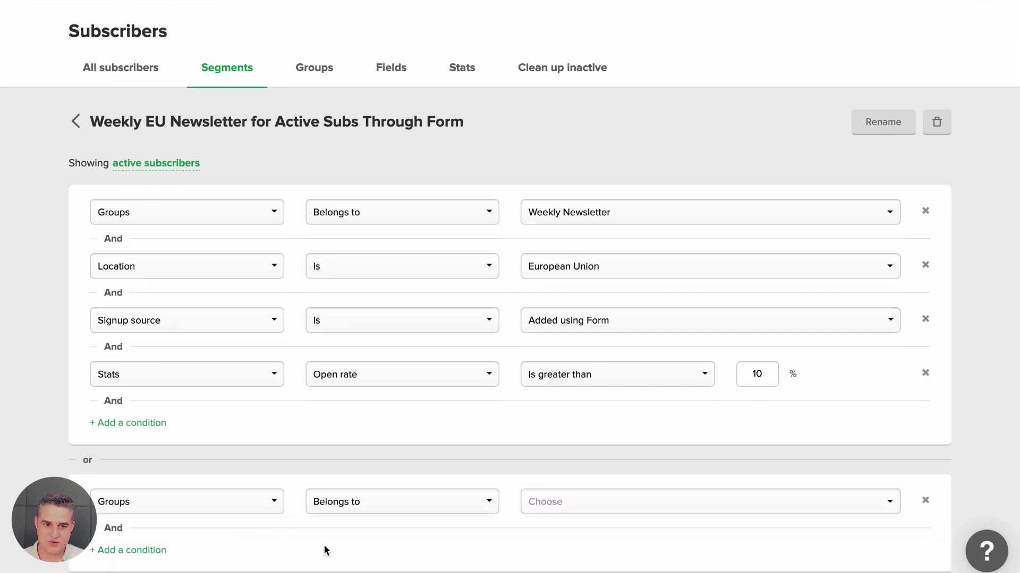
left_click(607, 505)
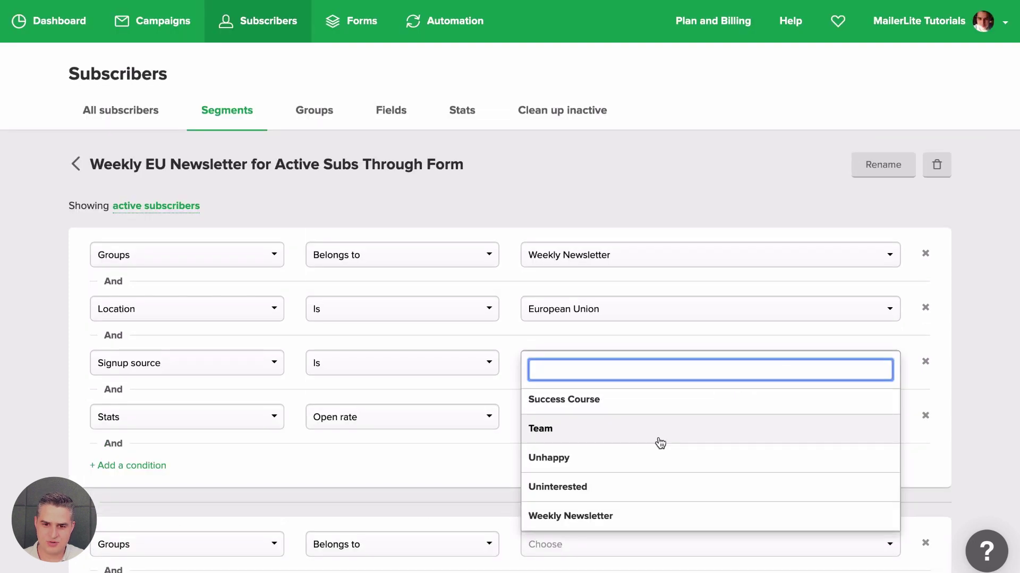
left_click(660, 442)
Save the segment changes, bringing the list to 22 subscribers
scroll(648, 463, "down", 1)
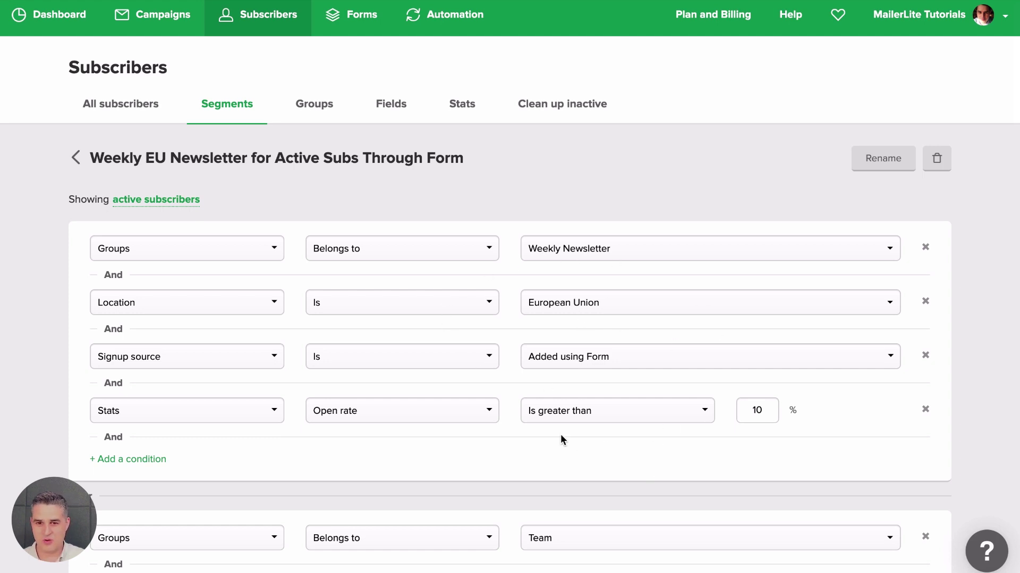
scroll(385, 480, "down", 1)
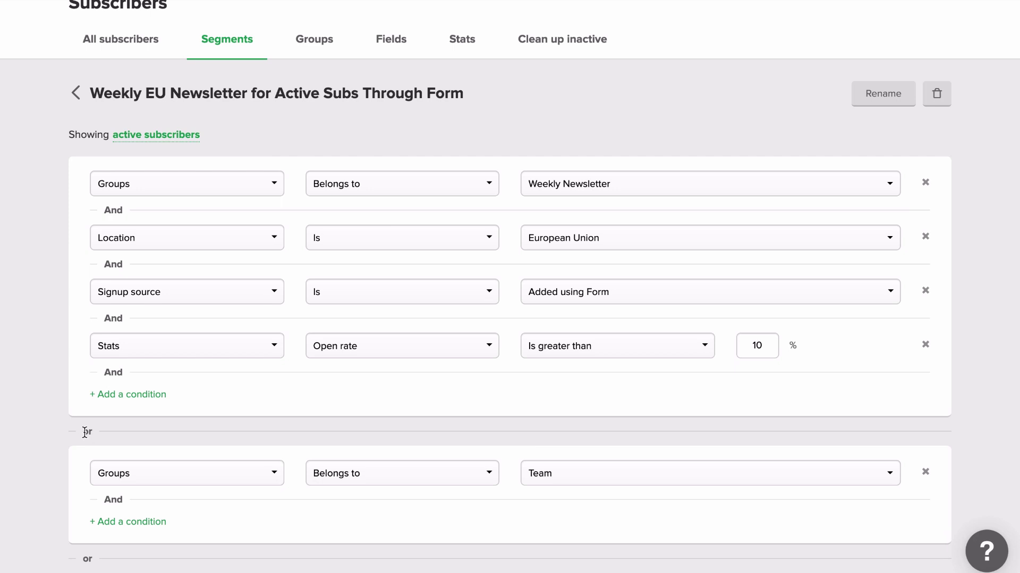
scroll(244, 439, "down", 3)
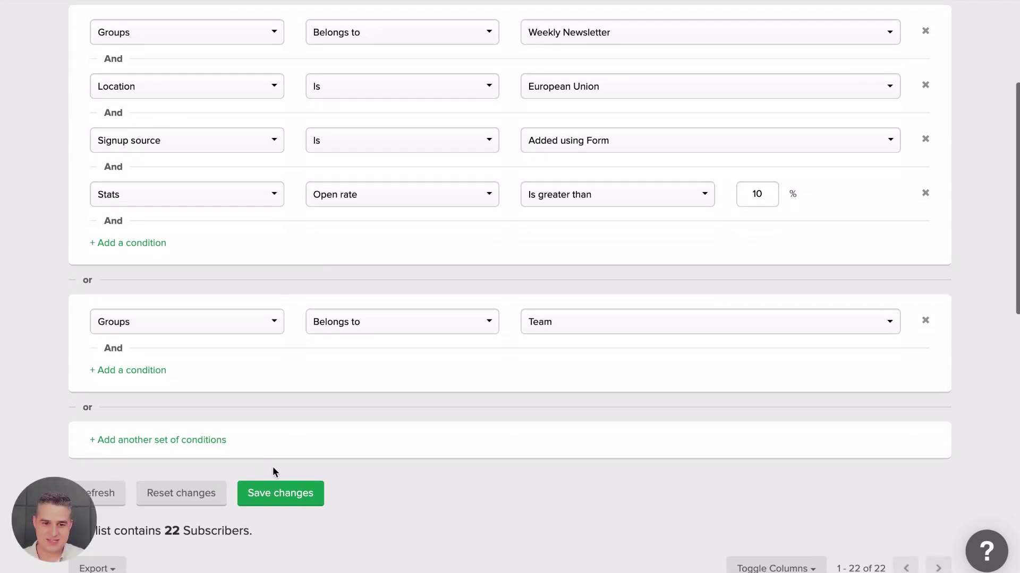
left_click(292, 492)
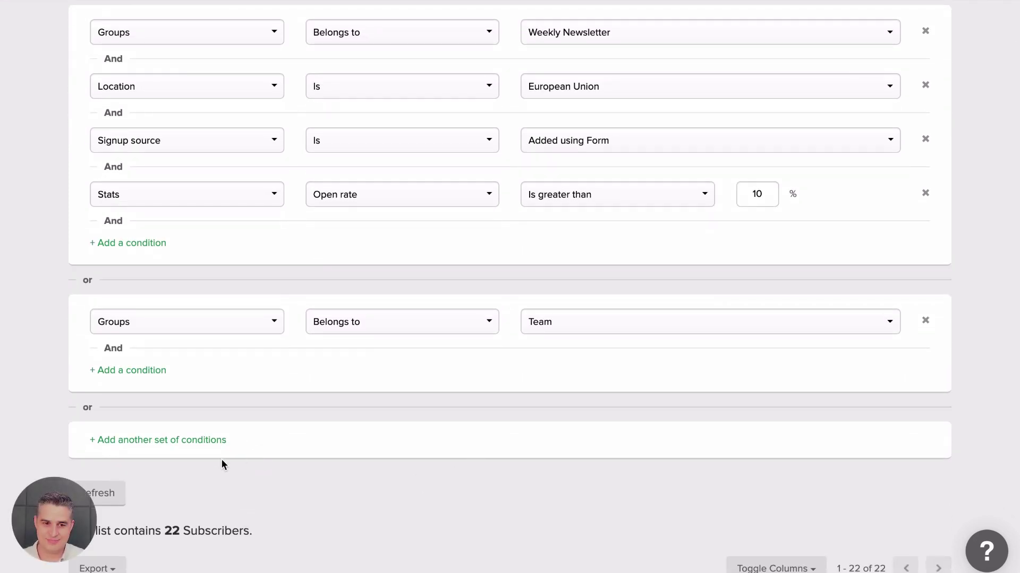